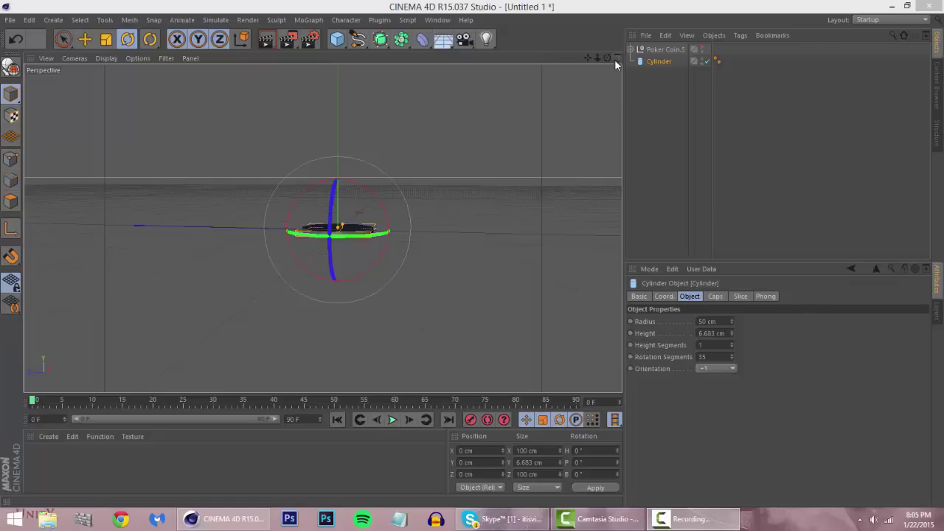
Look over the finished poker coins in PokerSetup.c4d and return to the Untitled 1 scene.
{"action": "left_click", "coordinate": [538, 10]}
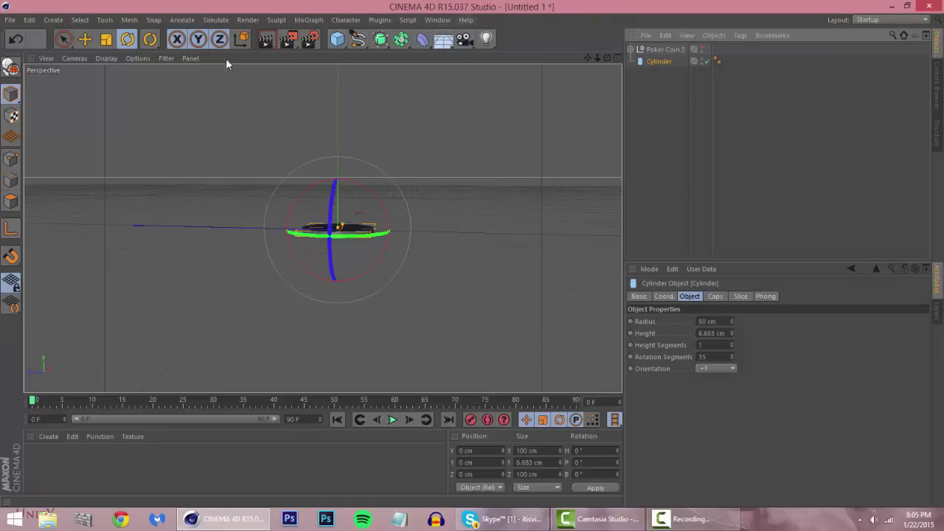
{"action": "left_click", "coordinate": [439, 20]}
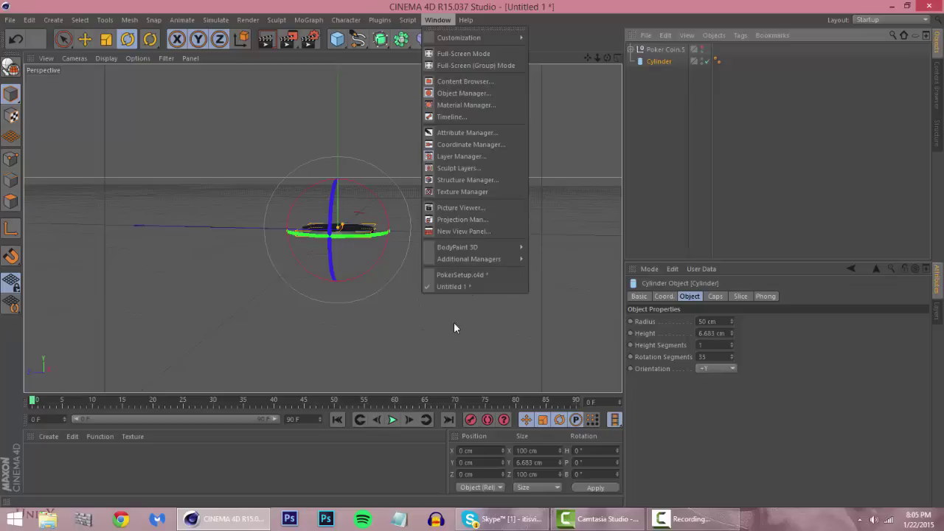
{"action": "left_click", "coordinate": [454, 274]}
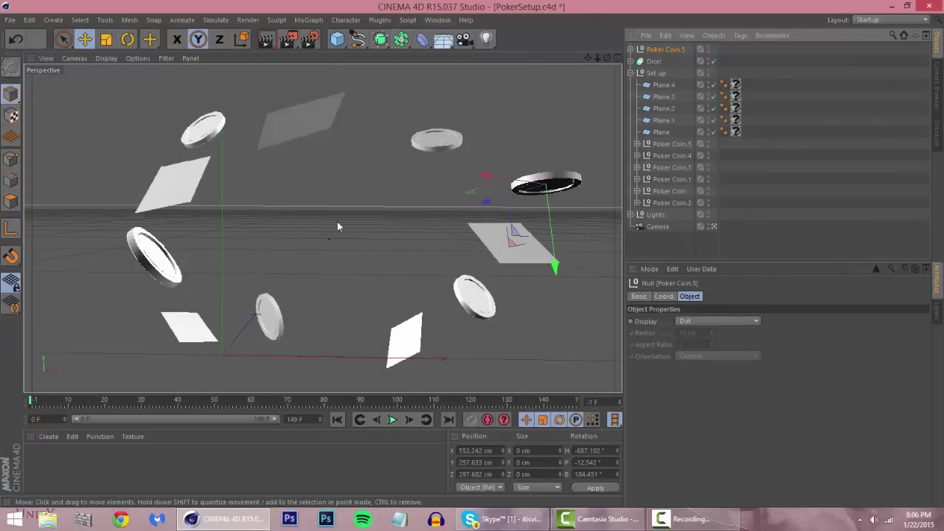
{"action": "left_click", "coordinate": [435, 20]}
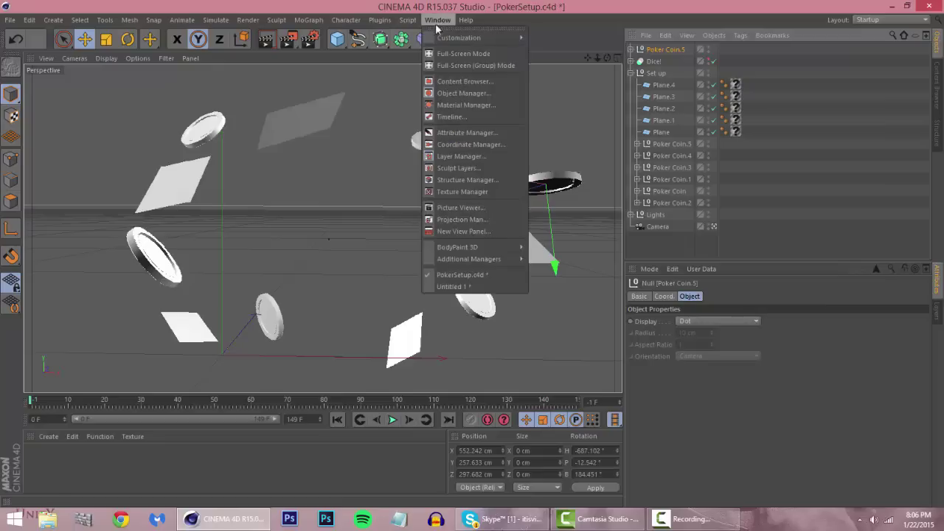
{"action": "left_click", "coordinate": [451, 286]}
{"action": "left_click", "coordinate": [644, 91]}
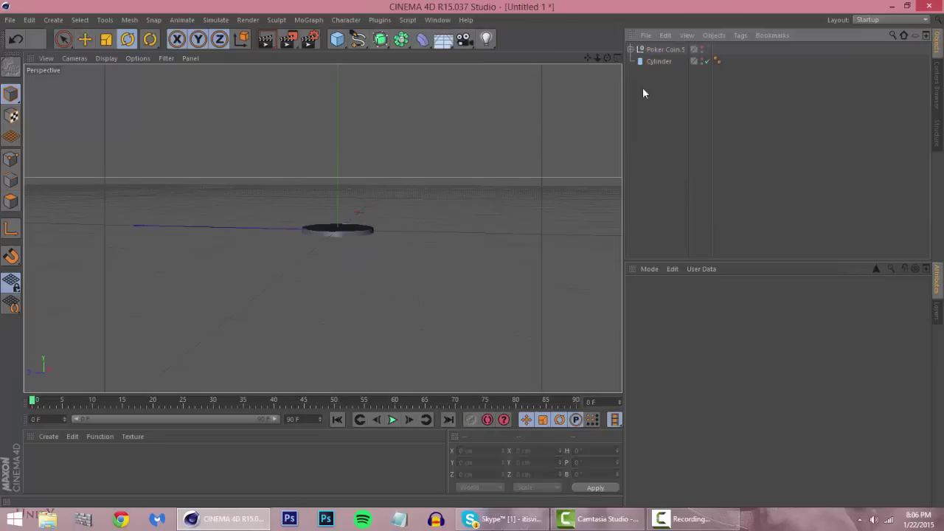
Check the cylinder's object properties, in particular its rotation segments.
{"action": "left_click_drag", "start_coordinate": [607, 58], "coordinate": [382, 217]}
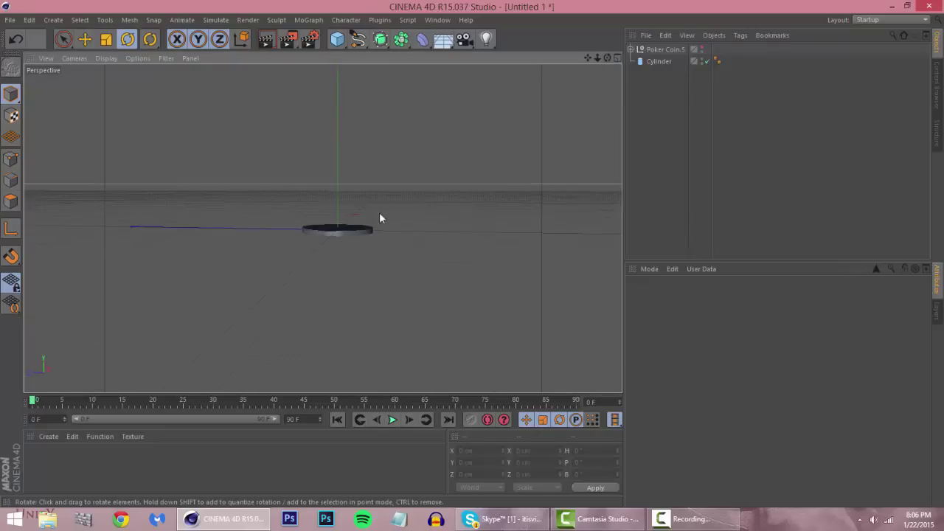
{"action": "left_click", "coordinate": [666, 62]}
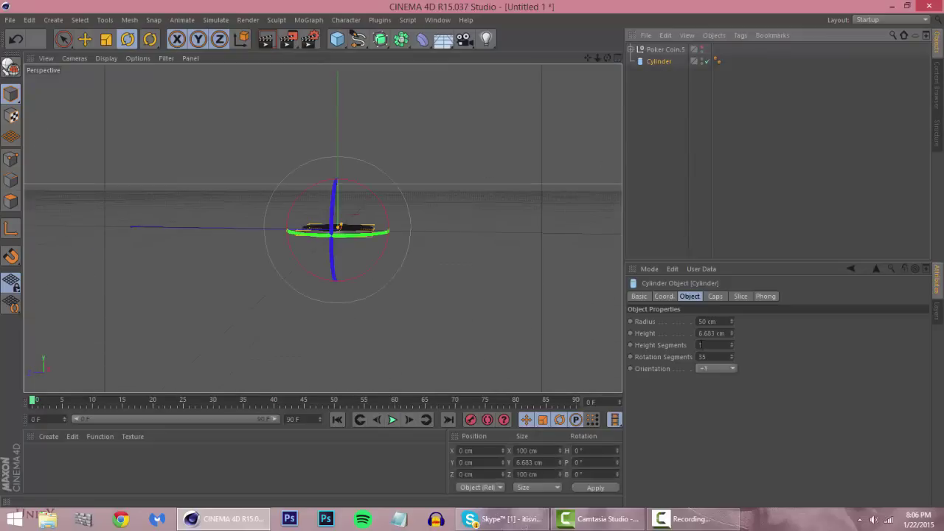
{"action": "double_click", "coordinate": [721, 360]}
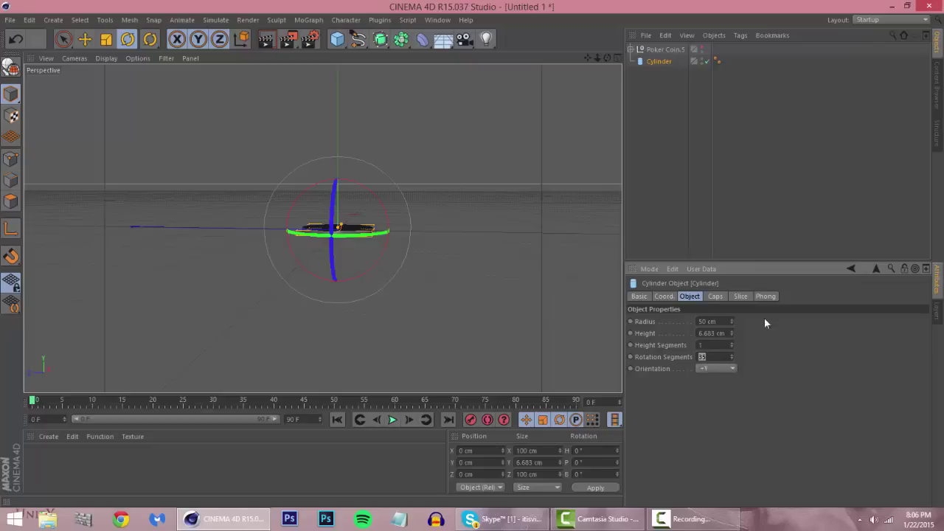
{"action": "left_click", "coordinate": [747, 209]}
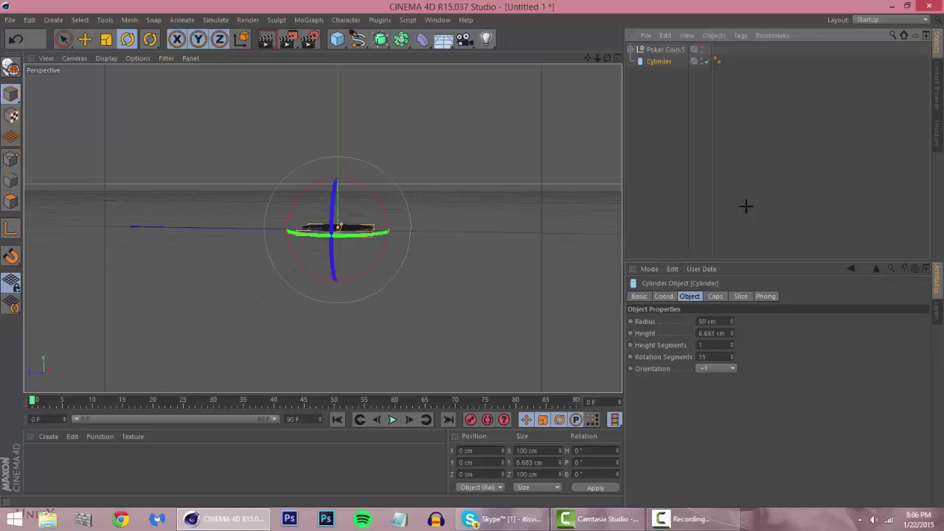
Add a tube primitive and flatten it to a height of about 17 cm.
{"action": "left_click", "coordinate": [338, 39]}
{"action": "left_click", "coordinate": [579, 101]}
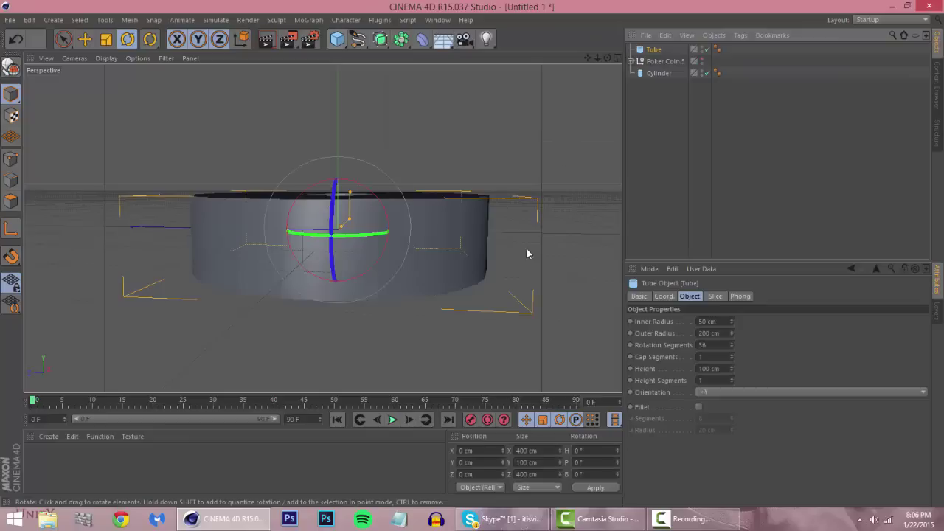
{"action": "left_click_drag", "start_coordinate": [607, 58], "coordinate": [608, 93]}
{"action": "left_click_drag", "start_coordinate": [589, 59], "coordinate": [591, 133]}
{"action": "mouse_move", "coordinate": [608, 58]}
{"action": "left_mouse_down"}
{"action": "mouse_move", "coordinate": [608, 127]}
{"action": "mouse_move", "coordinate": [615, 43]}
{"action": "mouse_move", "coordinate": [607, 59]}
{"action": "left_mouse_up"}
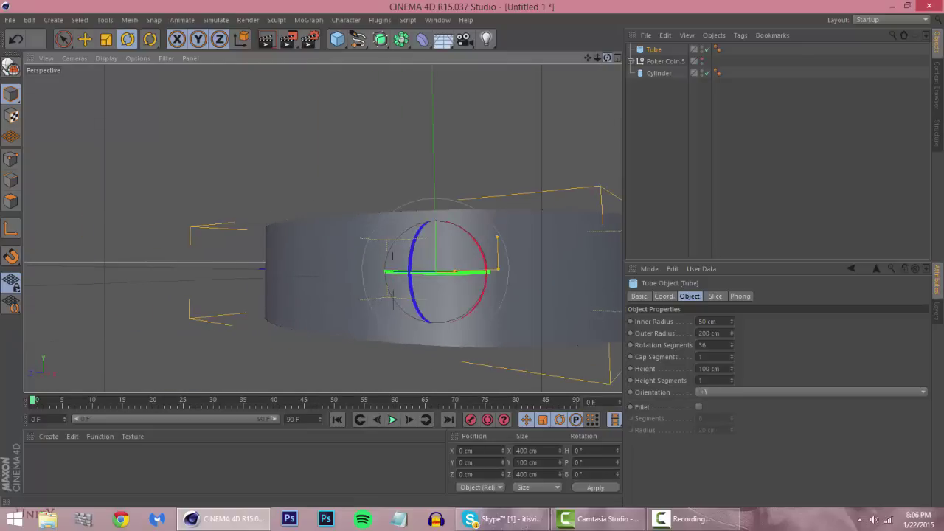
{"action": "left_click_drag", "start_coordinate": [498, 239], "coordinate": [498, 266]}
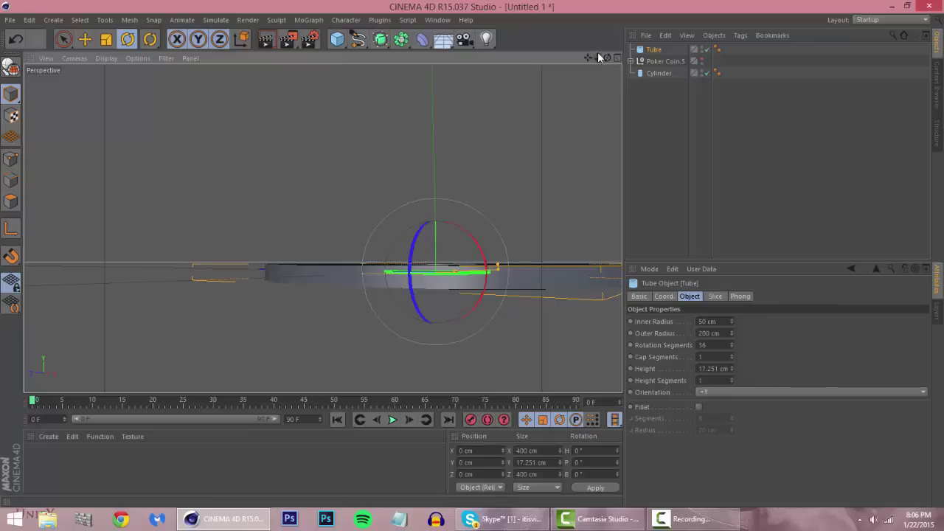
Set the tube's rotation segments to 35.
{"action": "left_click_drag", "start_coordinate": [606, 57], "coordinate": [602, 112]}
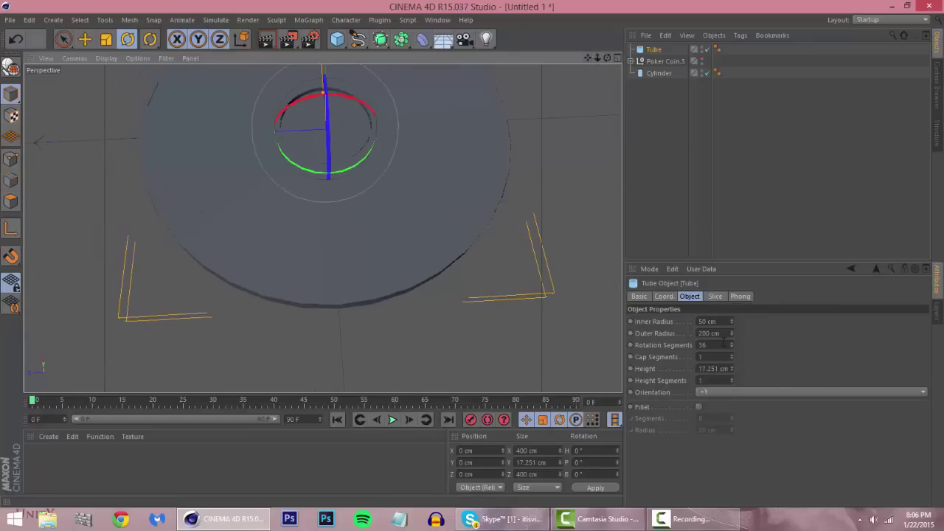
{"action": "left_click", "coordinate": [710, 344]}
{"action": "type", "text": "5"}
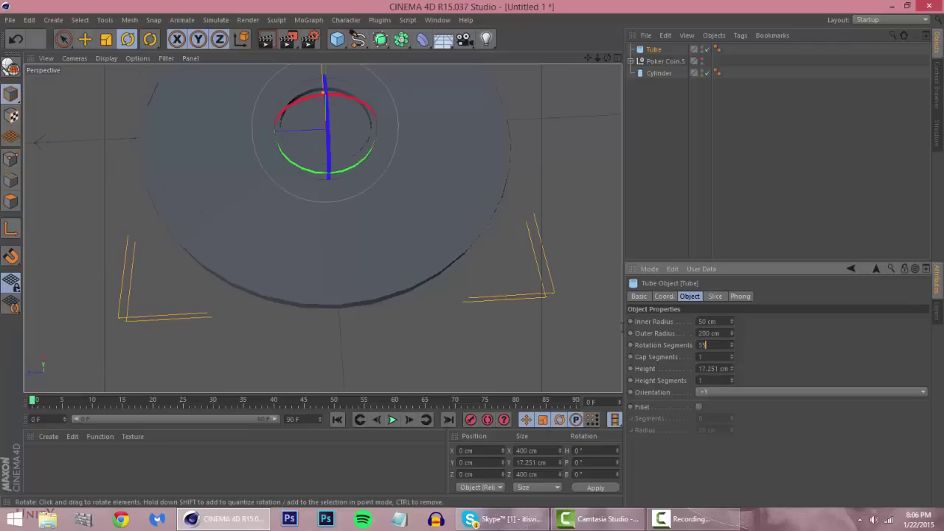
{"action": "left_click", "coordinate": [719, 209]}
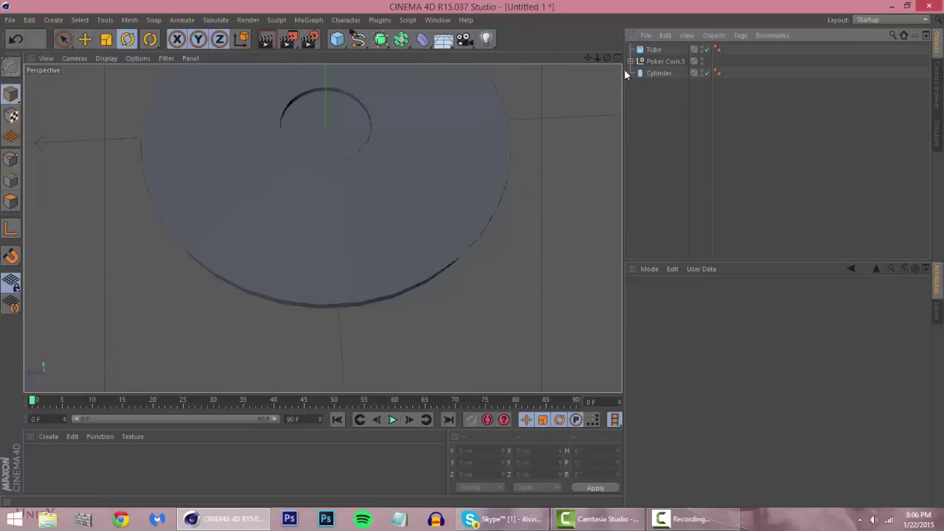
Place the tube below the cylinder in the object hierarchy and set its outer radius to 58 cm.
{"action": "left_click", "coordinate": [654, 49]}
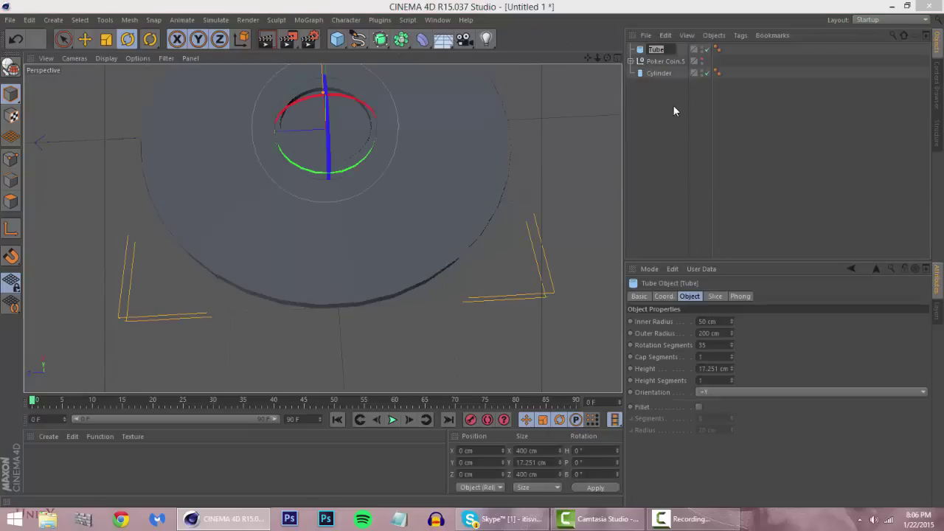
{"action": "left_click_drag", "start_coordinate": [653, 49], "coordinate": [663, 98]}
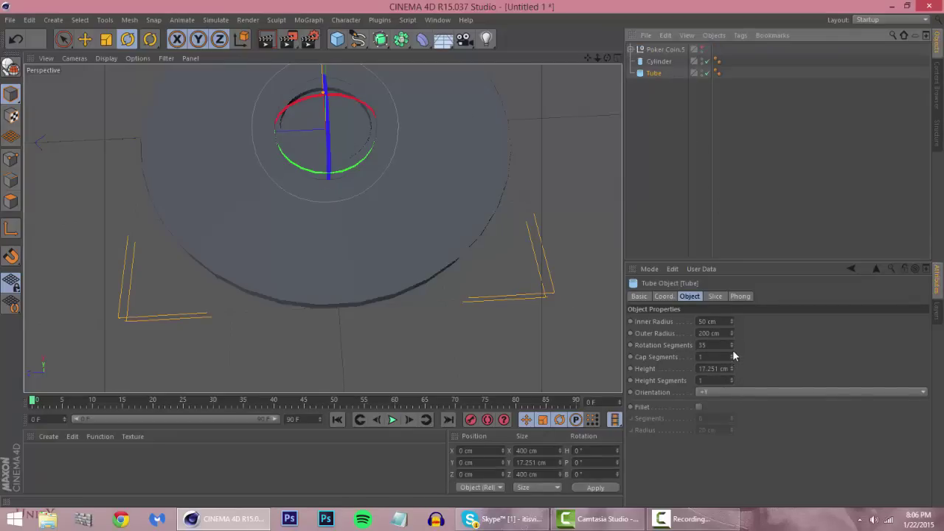
{"action": "mouse_move", "coordinate": [732, 337]}
{"action": "left_mouse_down"}
{"action": "mouse_move", "coordinate": [732, 389]}
{"action": "mouse_move", "coordinate": [733, 329]}
{"action": "left_mouse_up"}
{"action": "left_click", "coordinate": [691, 141]}
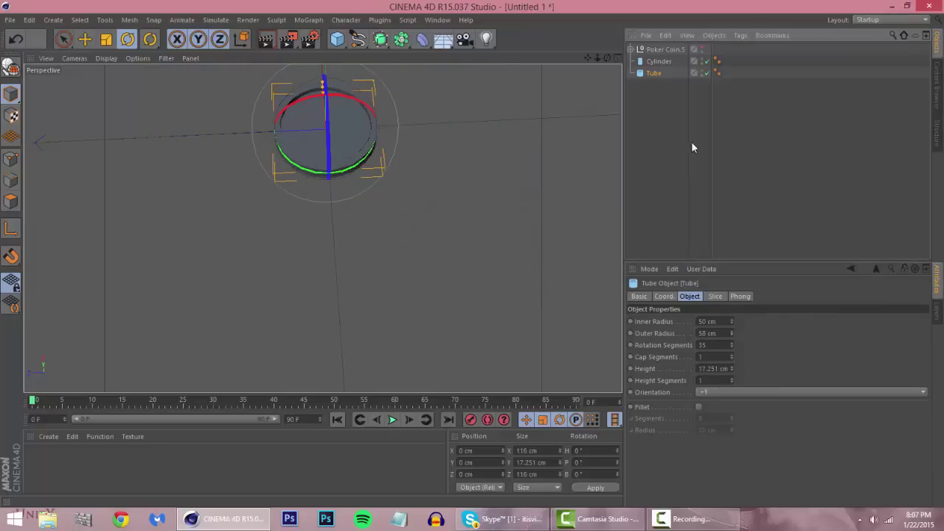
Reduce the tube's height to about 10.7 cm so it forms a thin raised rim around the cylinder.
{"action": "left_click_drag", "start_coordinate": [608, 58], "coordinate": [603, 10]}
{"action": "left_click_drag", "start_coordinate": [607, 107], "coordinate": [607, 118]}
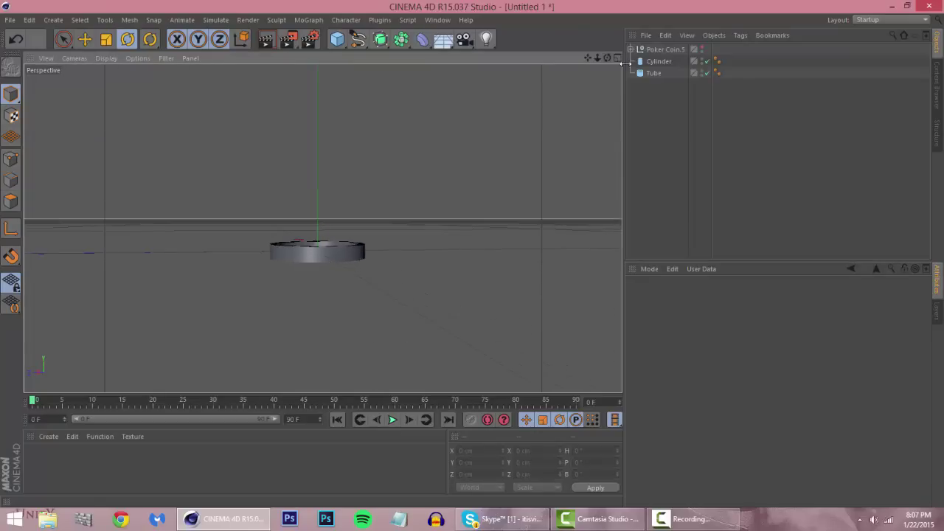
{"action": "left_click", "coordinate": [652, 74]}
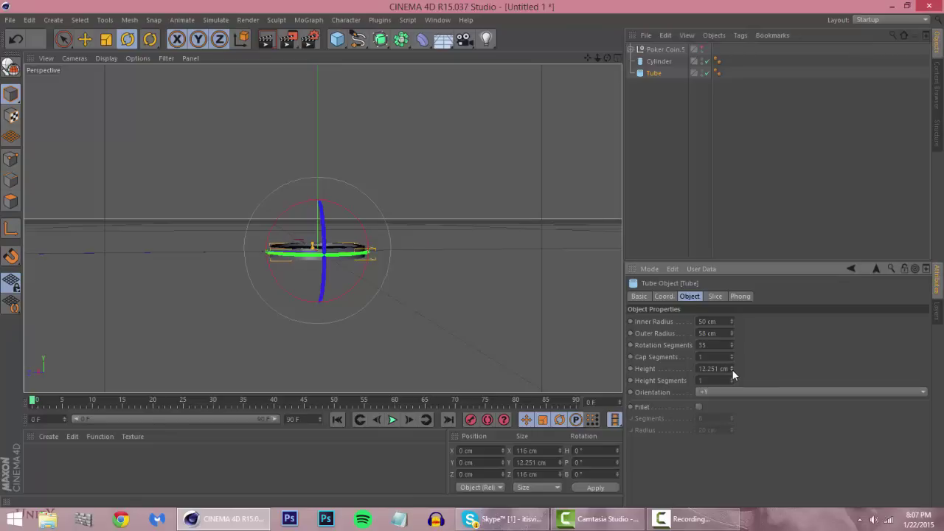
{"action": "left_click", "coordinate": [569, 71]}
{"action": "mouse_move", "coordinate": [602, 55]}
{"action": "left_mouse_down"}
{"action": "mouse_move", "coordinate": [606, 61]}
{"action": "mouse_move", "coordinate": [587, 63]}
{"action": "mouse_move", "coordinate": [607, 59]}
{"action": "left_mouse_up"}
{"action": "left_click", "coordinate": [654, 73]}
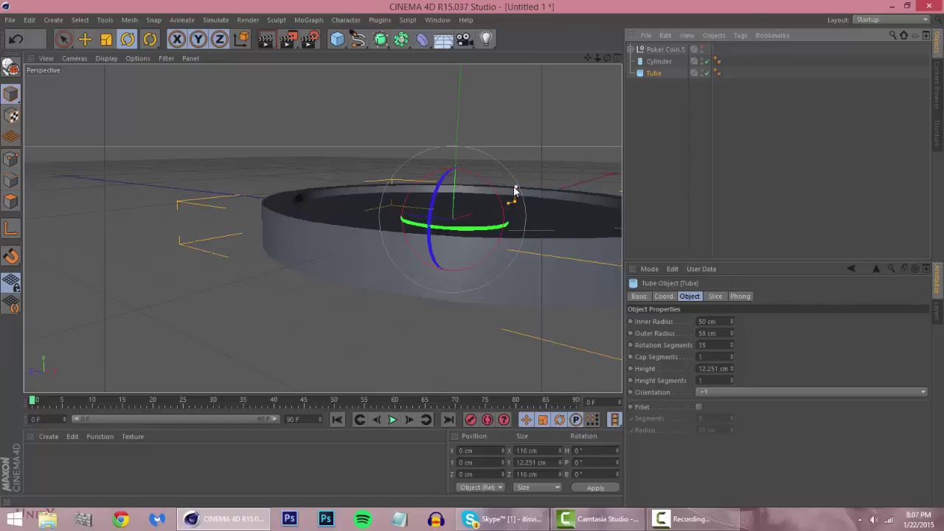
{"action": "left_click_drag", "start_coordinate": [513, 192], "coordinate": [515, 194]}
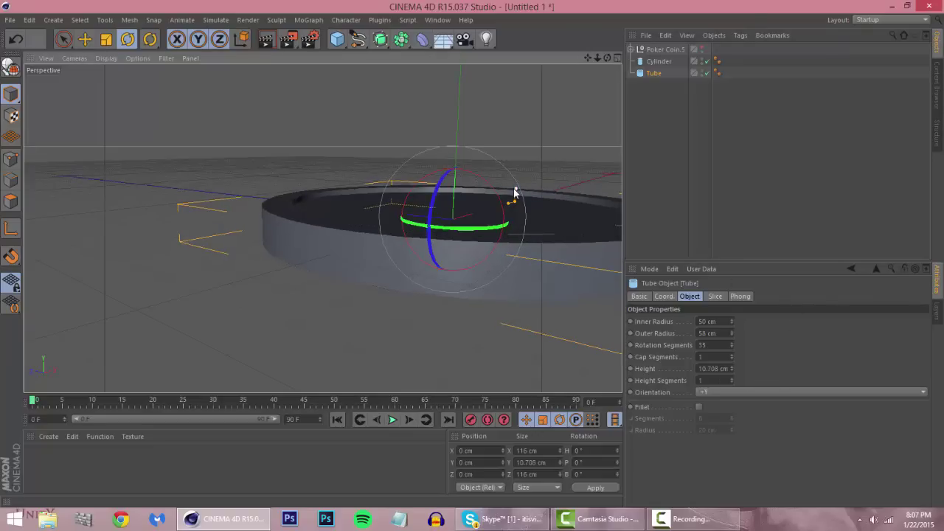
{"action": "left_click", "coordinate": [740, 157]}
{"action": "mouse_move", "coordinate": [608, 59]}
{"action": "left_mouse_down"}
{"action": "mouse_move", "coordinate": [550, 74]}
{"action": "mouse_move", "coordinate": [574, 75]}
{"action": "mouse_move", "coordinate": [601, 59]}
{"action": "left_mouse_up"}
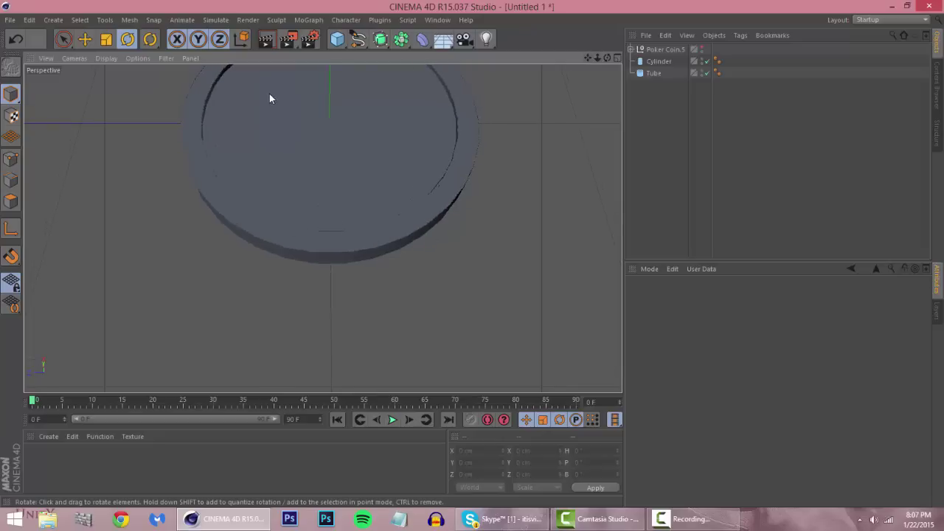
{"action": "left_click", "coordinate": [654, 73]}
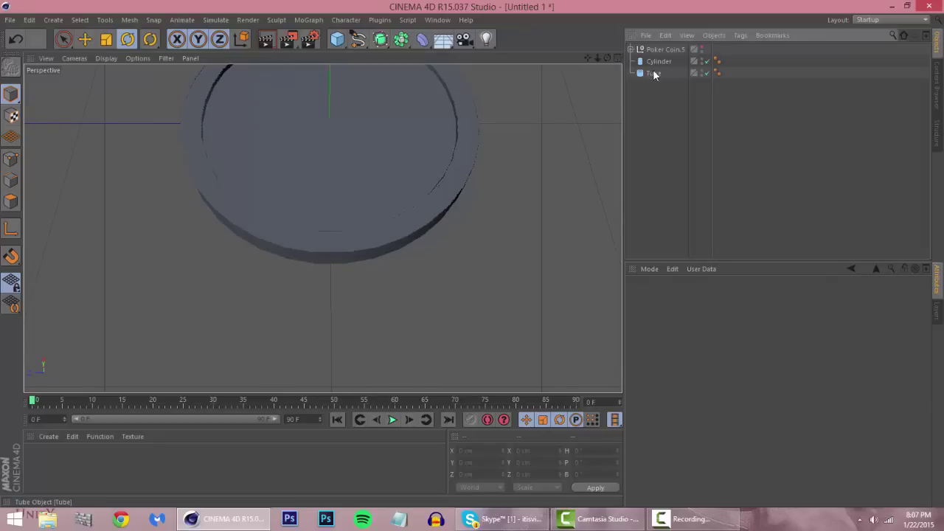
{"action": "left_click_drag", "start_coordinate": [605, 61], "coordinate": [606, 64]}
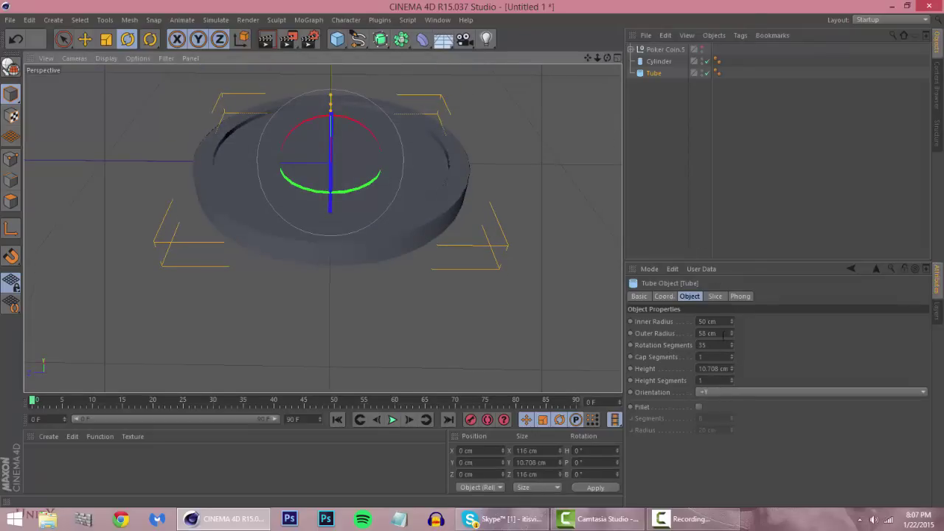
{"action": "left_click", "coordinate": [659, 62]}
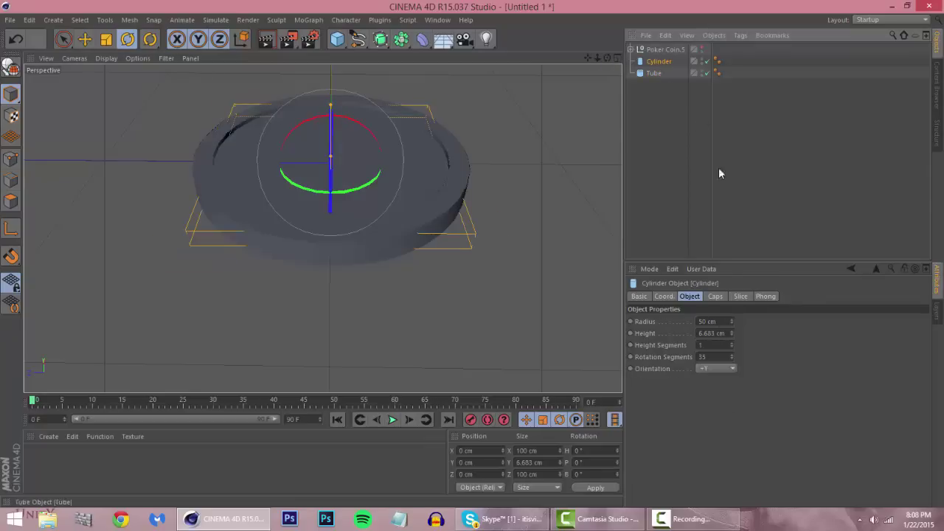
Try rounding the tube's edges with the Fillet option, and leave the option turned off.
{"action": "left_click", "coordinate": [645, 76]}
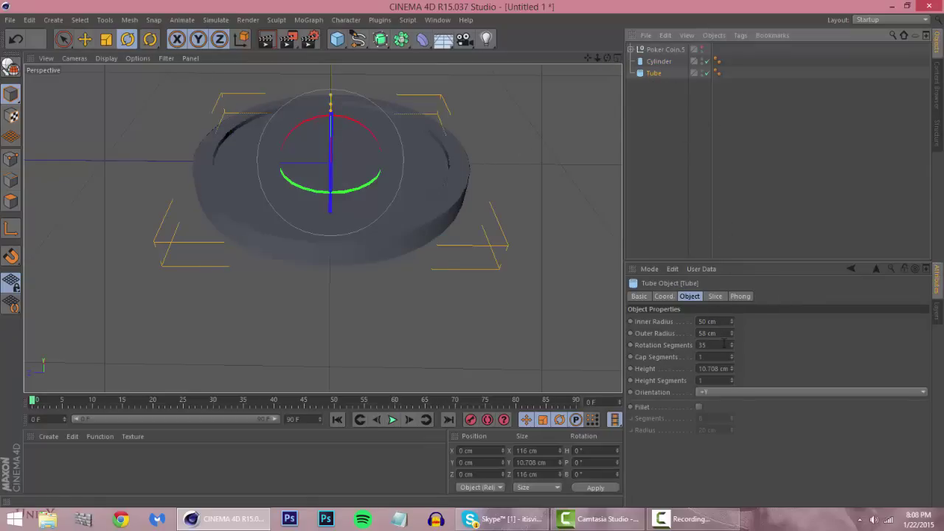
{"action": "left_click", "coordinate": [699, 407]}
{"action": "left_click", "coordinate": [699, 407]}
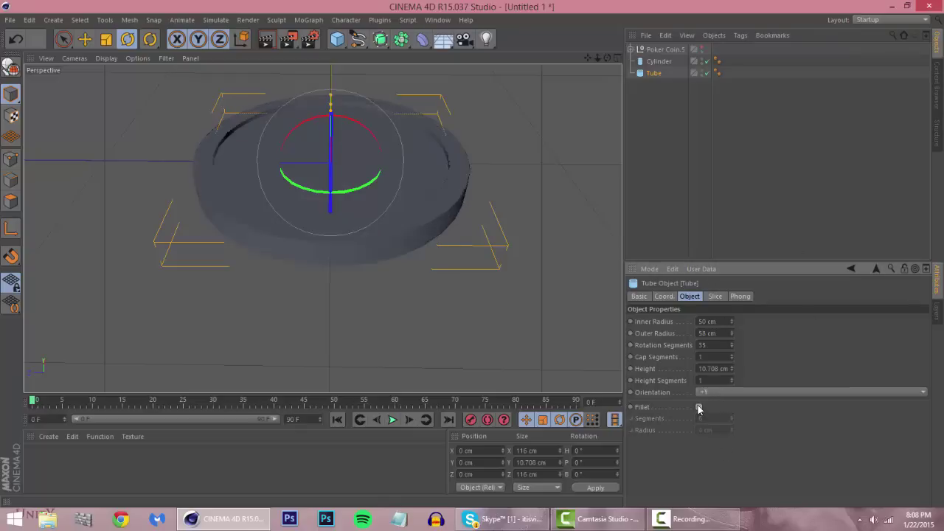
{"action": "left_click", "coordinate": [699, 407]}
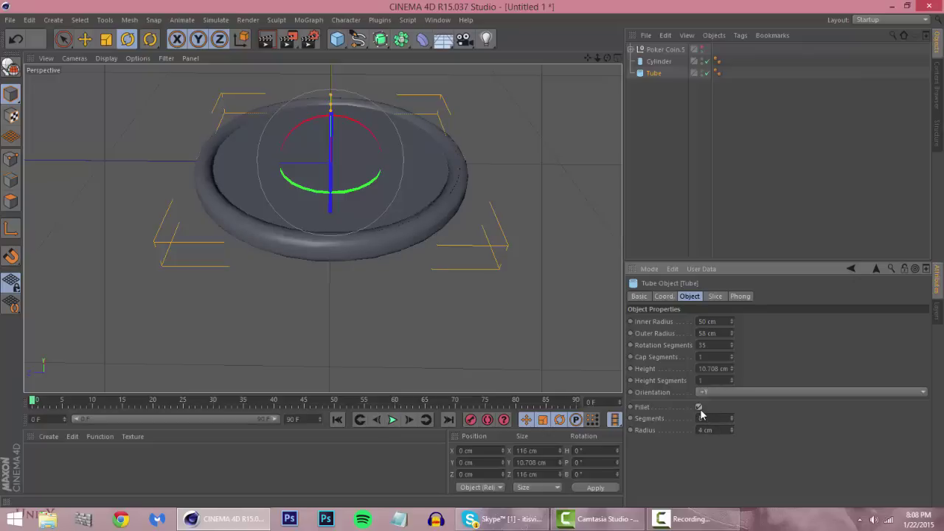
{"action": "left_click", "coordinate": [700, 408]}
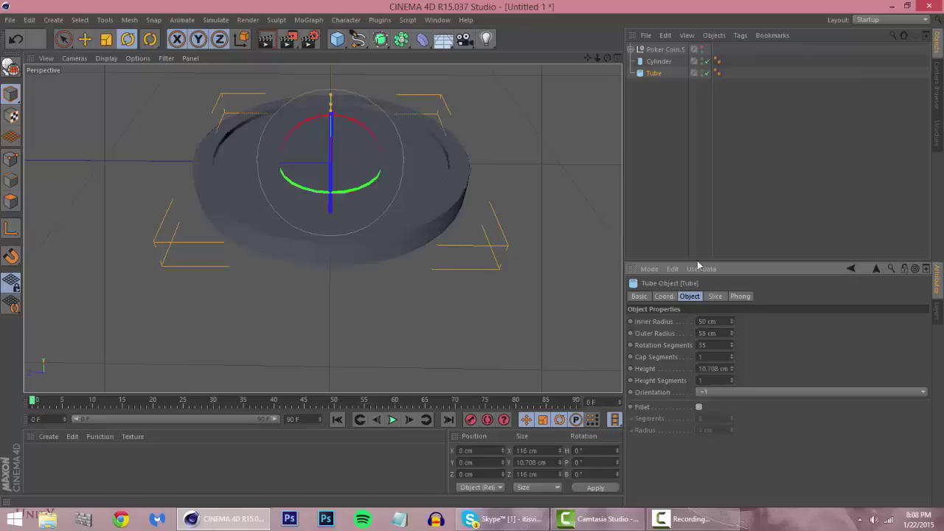
Keep a hidden backup copy of the tube and convert the original tube into an editable polygon object.
{"action": "left_click", "coordinate": [678, 212]}
{"action": "left_click", "coordinate": [653, 75]}
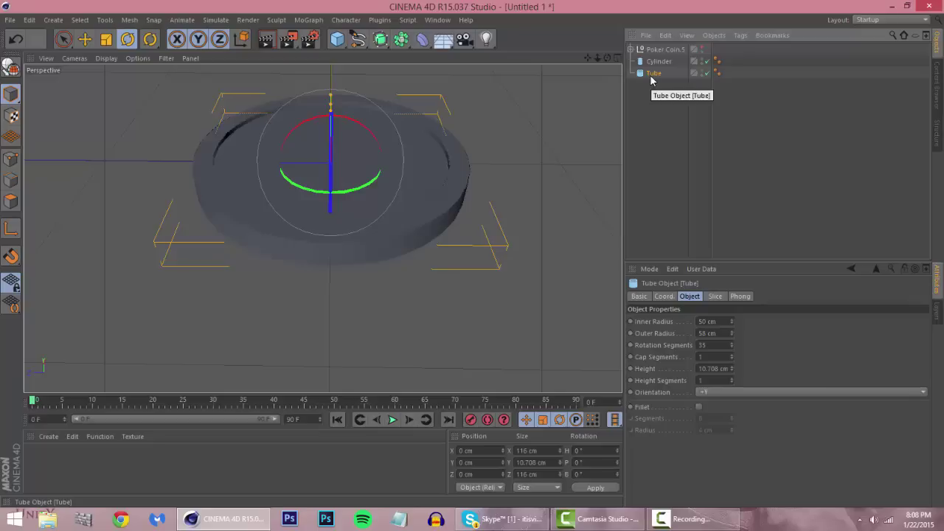
{"action": "key", "text": "ctrl+v"}
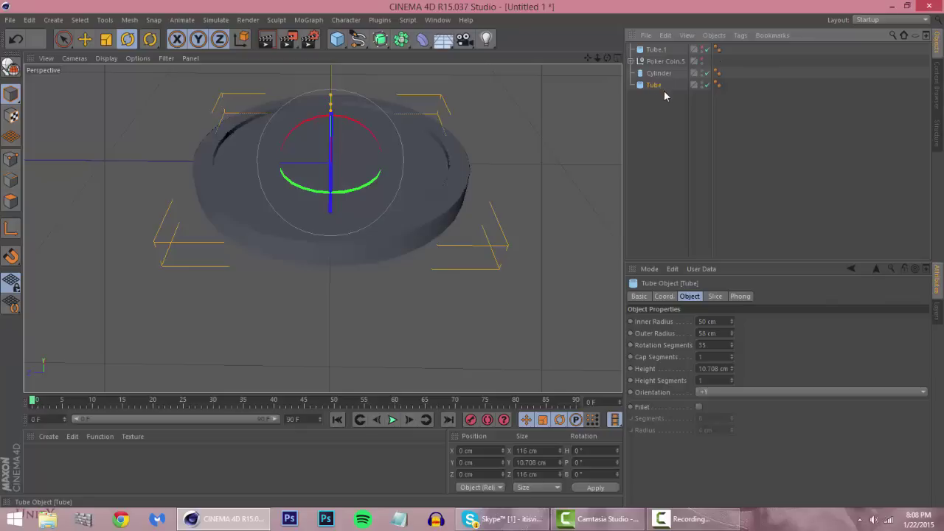
{"action": "key", "text": "c"}
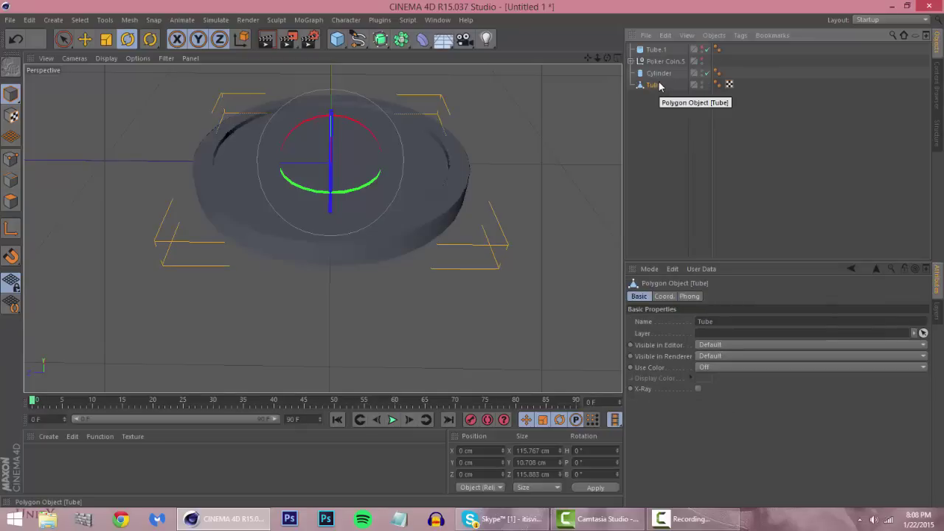
Switch the editable tube to polygon mode so individual faces of its rim can be selected.
{"action": "left_click_drag", "start_coordinate": [607, 58], "coordinate": [442, 55]}
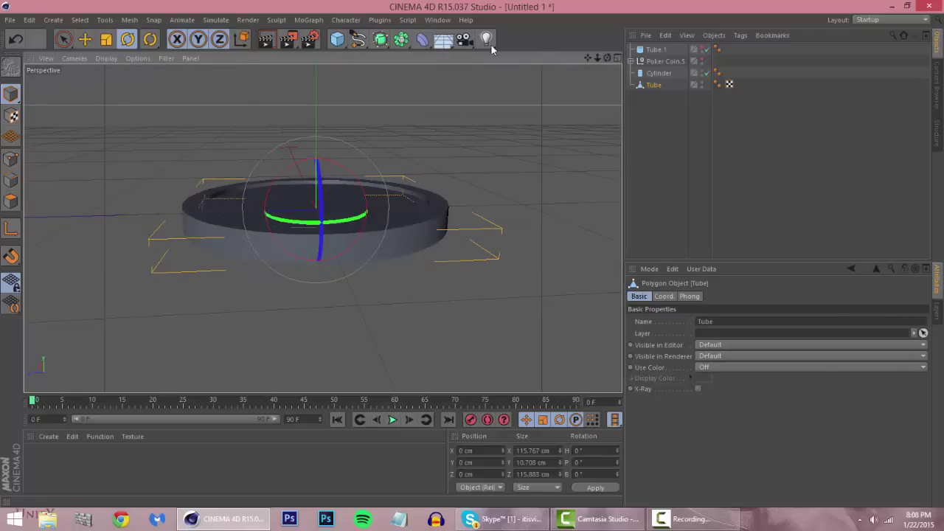
{"action": "left_click", "coordinate": [11, 160]}
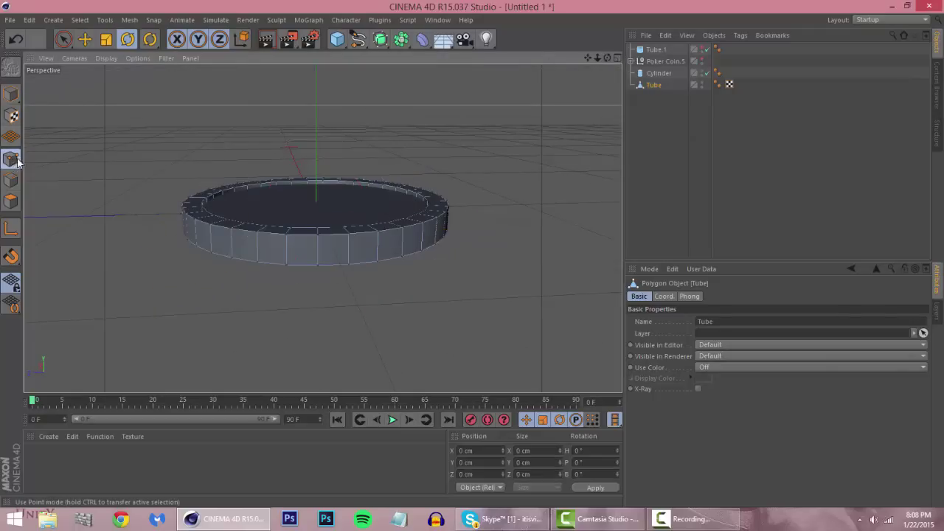
{"action": "left_click_drag", "start_coordinate": [607, 59], "coordinate": [596, 122]}
{"action": "left_click", "coordinate": [11, 180]}
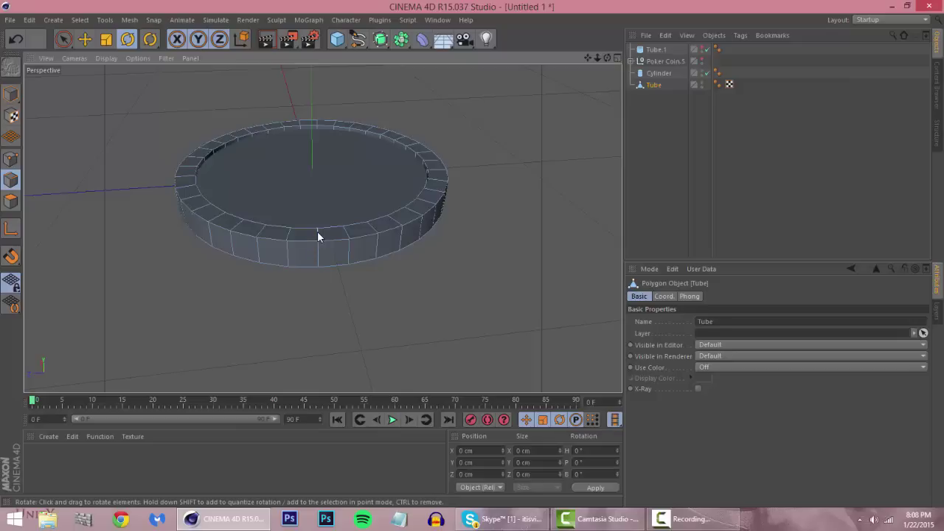
{"action": "left_click", "coordinate": [8, 201]}
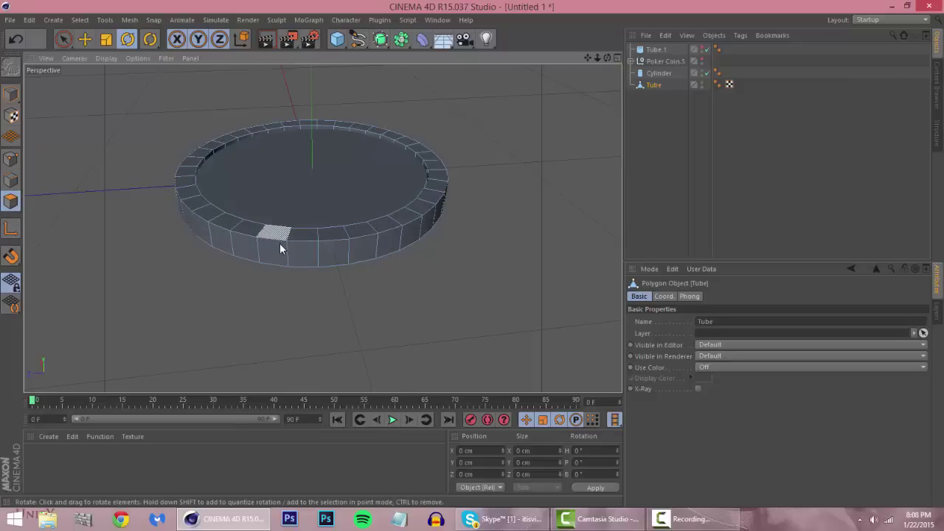
Import the poker preset materials from the content library into the scene, including dark Red, the extreme white variants, Grey and Mat.
{"action": "left_click", "coordinate": [940, 76]}
{"action": "double_click", "coordinate": [802, 68]}
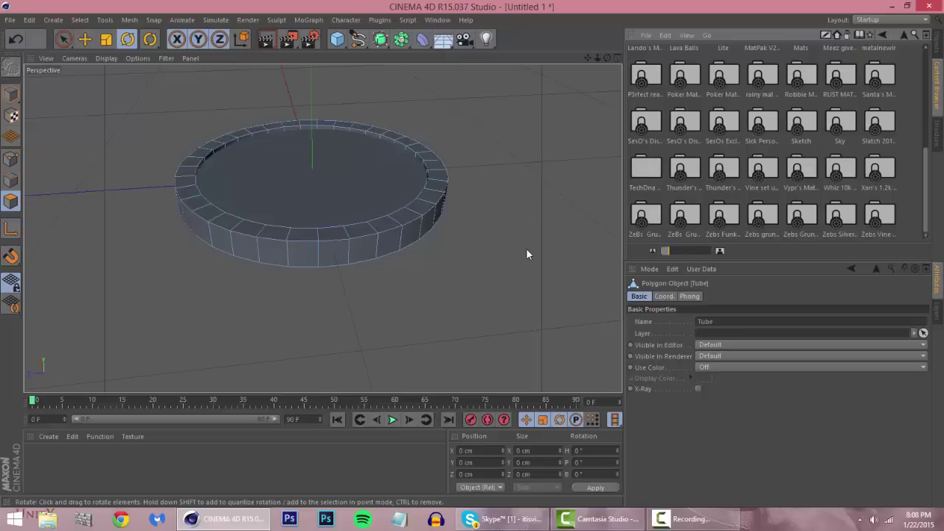
{"action": "scroll", "coordinate": [762, 157], "scroll_direction": "up", "scroll_amount": 2}
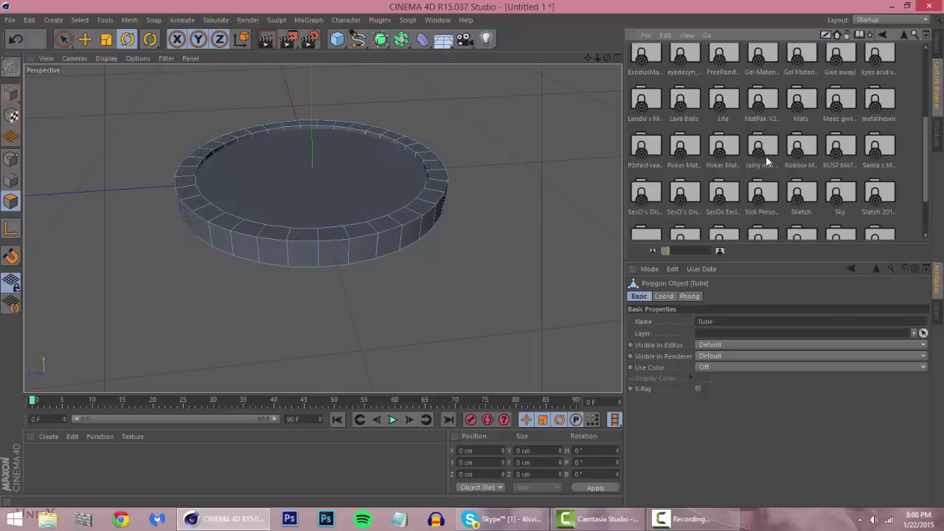
{"action": "double_click", "coordinate": [797, 107]}
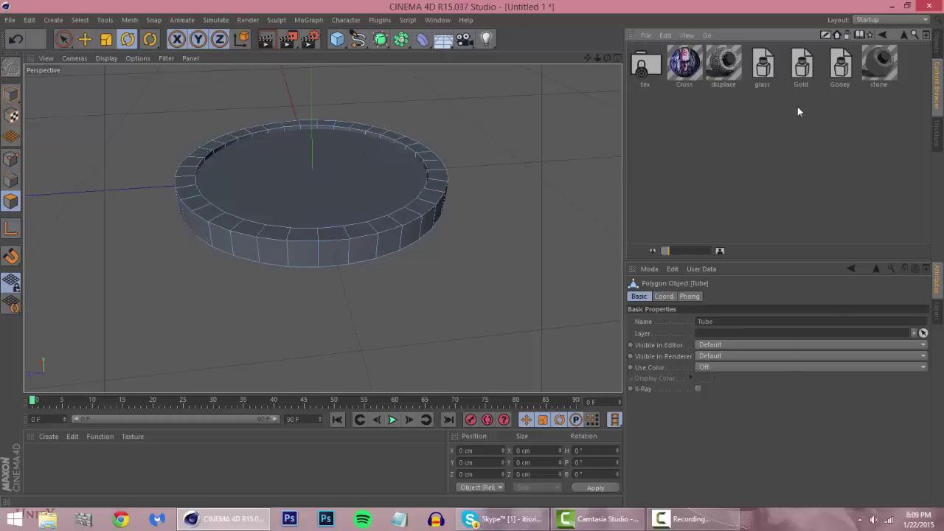
{"action": "left_click", "coordinate": [883, 36]}
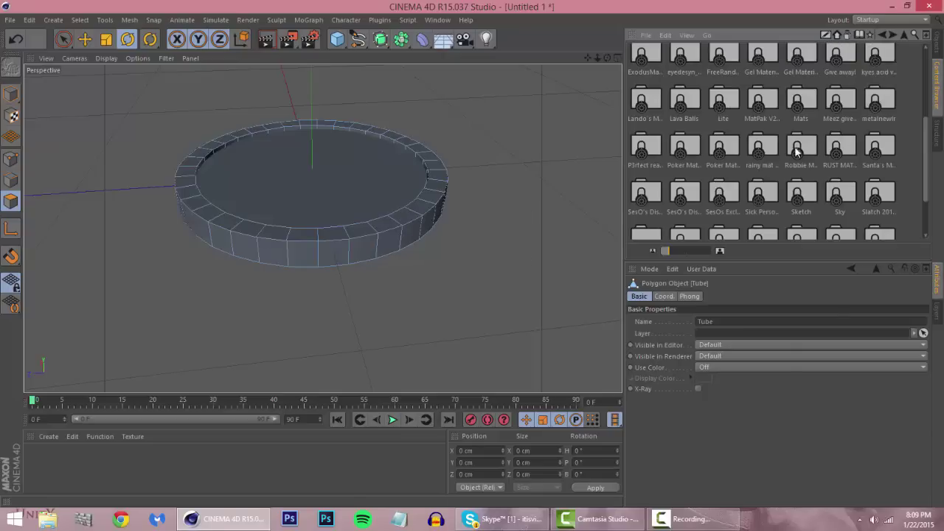
{"action": "double_click", "coordinate": [695, 151]}
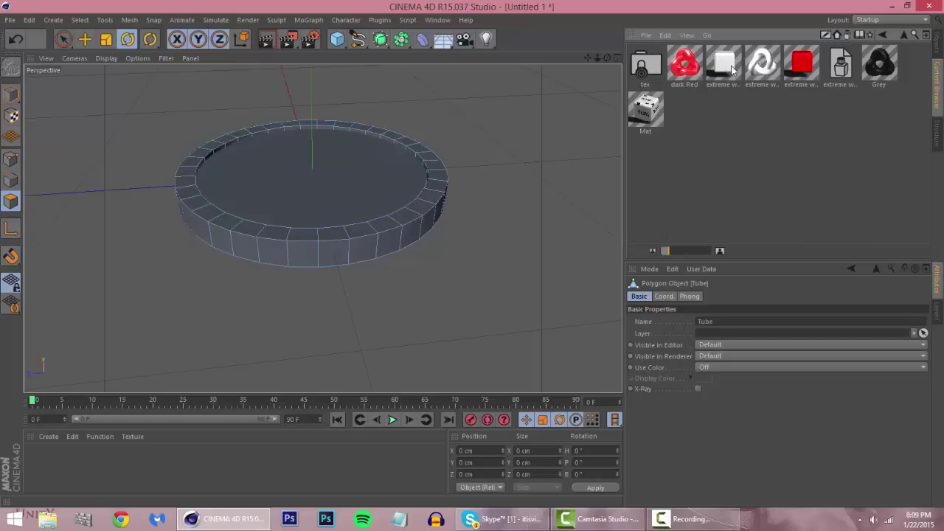
{"action": "left_click_drag", "start_coordinate": [921, 157], "coordinate": [692, 66]}
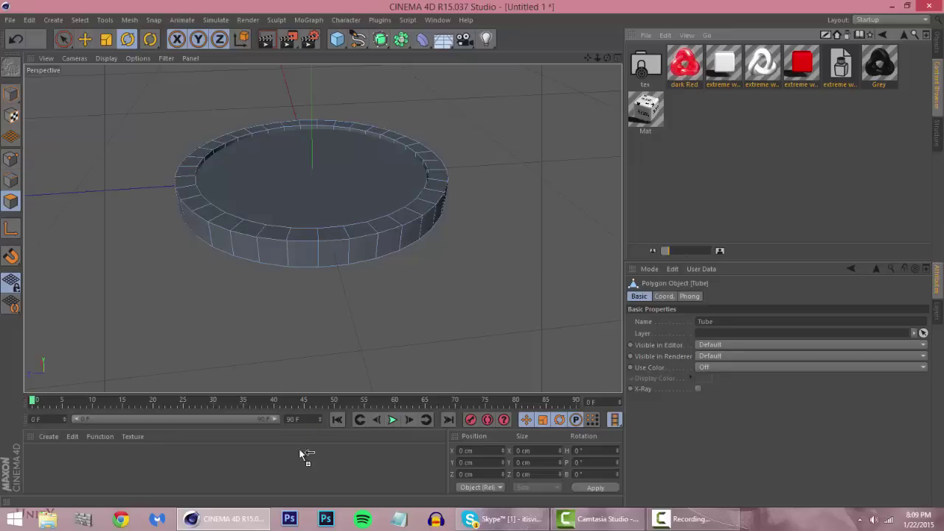
{"action": "left_click_drag", "start_coordinate": [299, 448], "coordinate": [305, 477]}
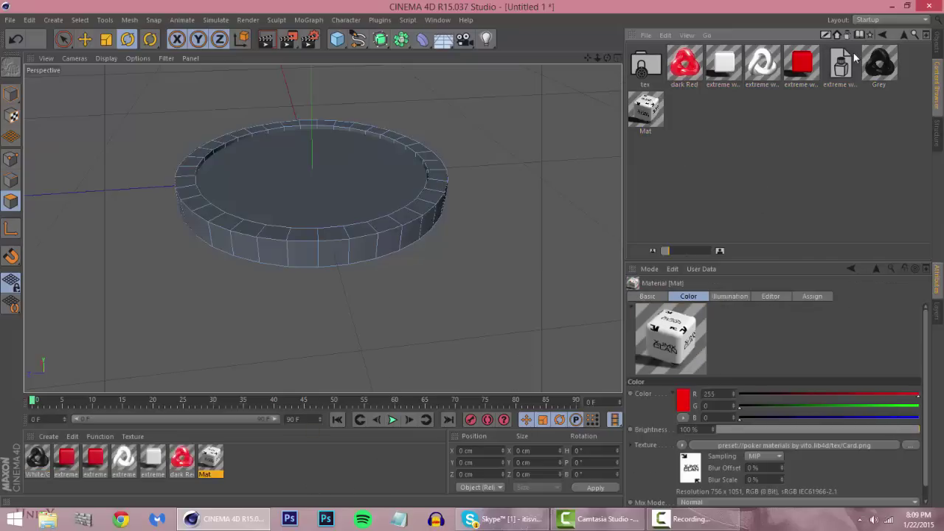
{"action": "left_click", "coordinate": [935, 50]}
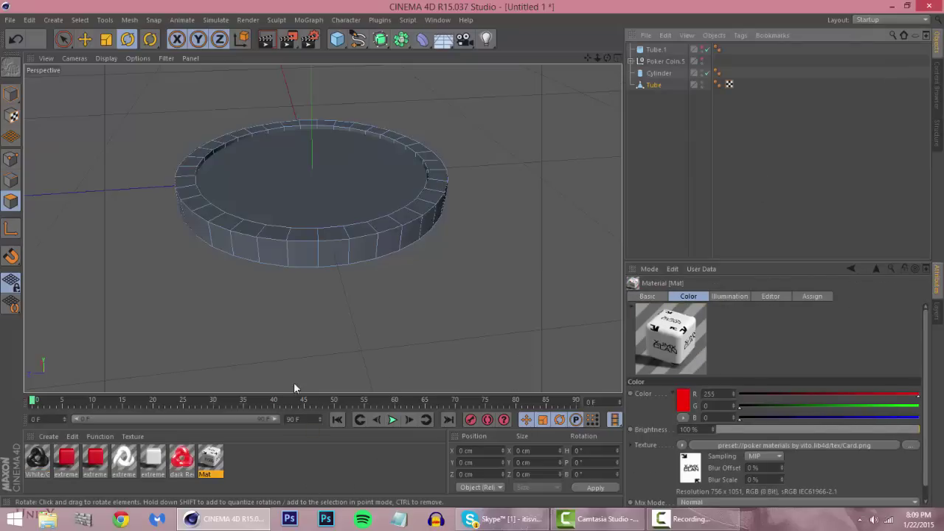
Review the color settings of the imported red, white, grey and dark red materials.
{"action": "left_click", "coordinate": [95, 459]}
{"action": "left_click", "coordinate": [154, 459]}
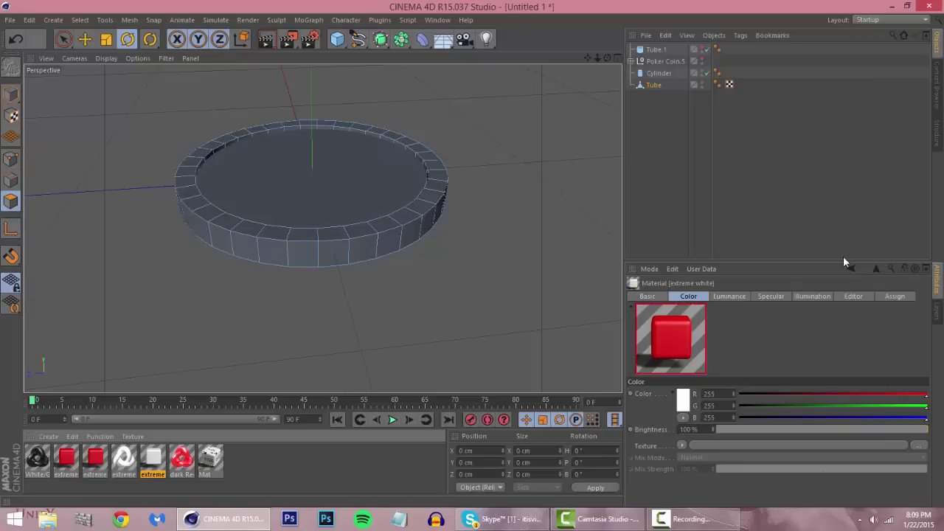
{"action": "left_click", "coordinate": [39, 472]}
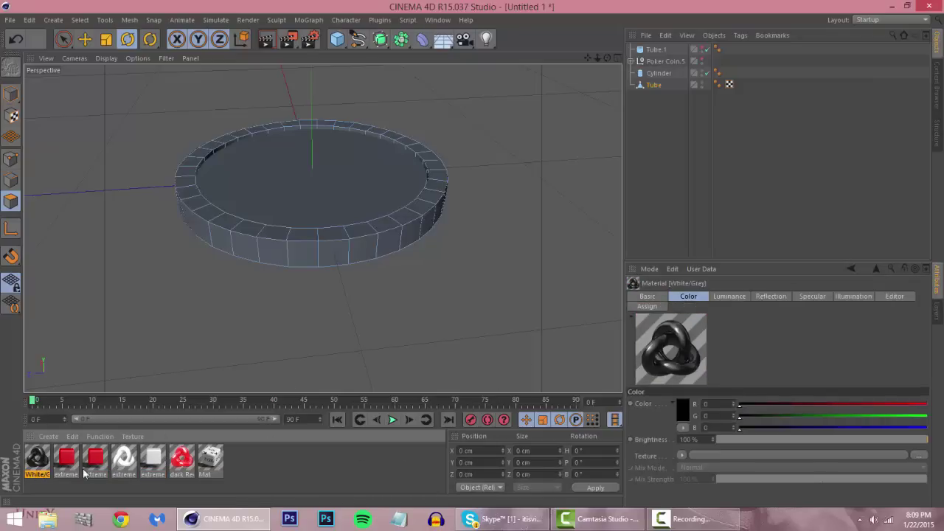
{"action": "left_click", "coordinate": [182, 461]}
{"action": "left_click", "coordinate": [124, 461]}
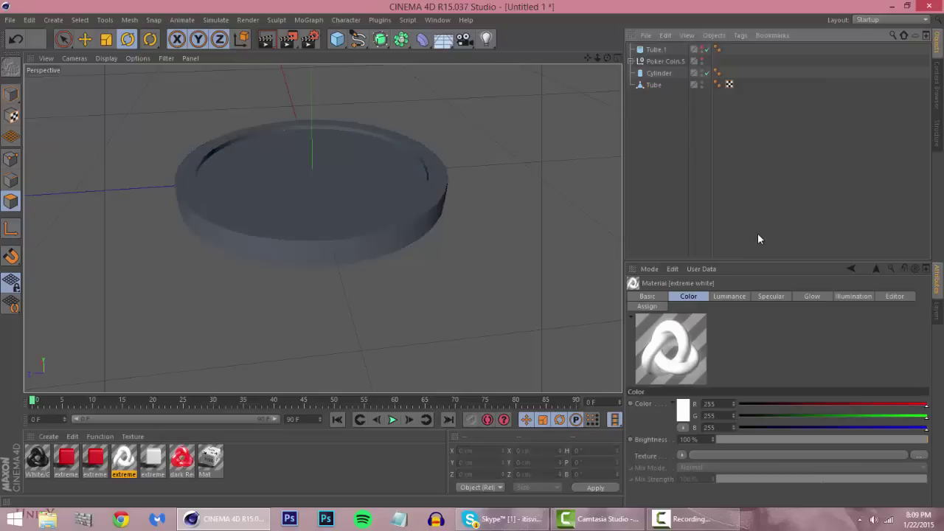
Select three alternating segments of the tube's rim with Live Selection, including both their top and outer side faces.
{"action": "left_click_drag", "start_coordinate": [607, 59], "coordinate": [606, 61]}
{"action": "left_click", "coordinate": [655, 85]}
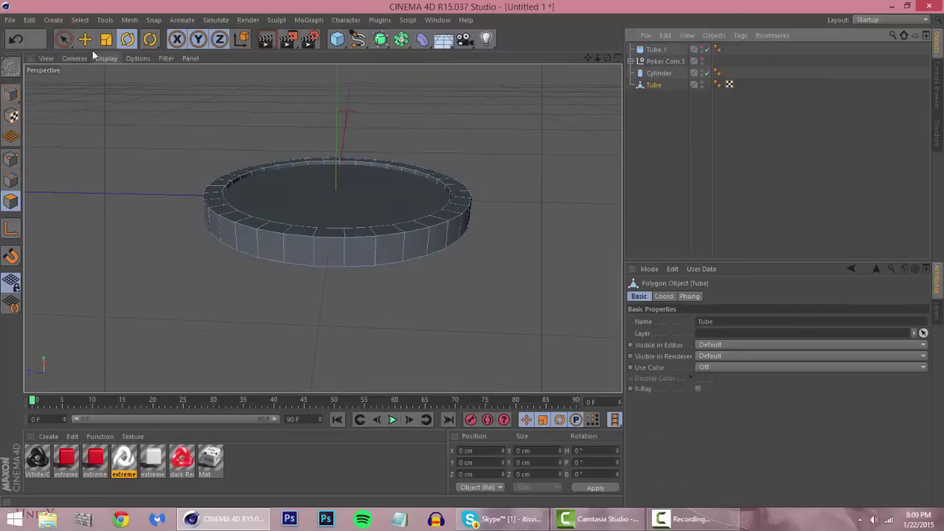
{"action": "left_click_drag", "start_coordinate": [68, 40], "coordinate": [122, 50]}
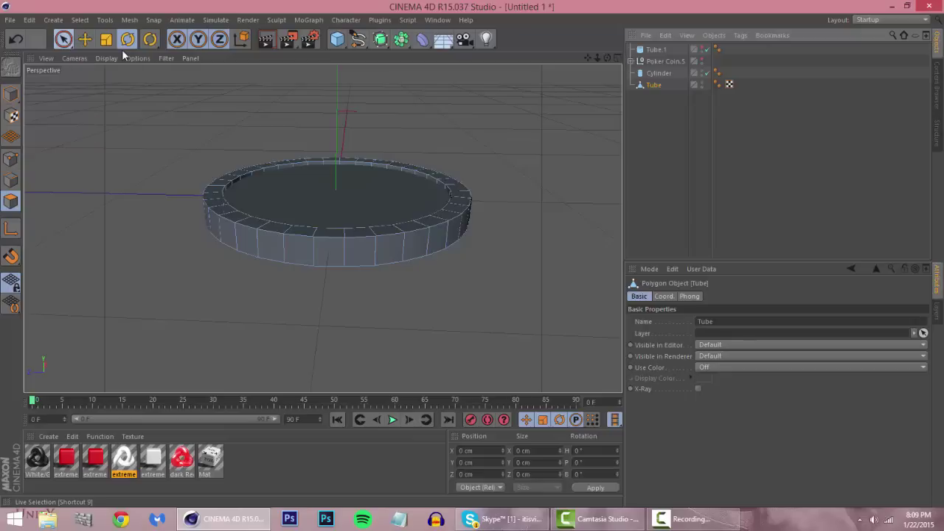
{"action": "left_click", "coordinate": [337, 234]}
{"action": "left_click", "coordinate": [338, 236]}
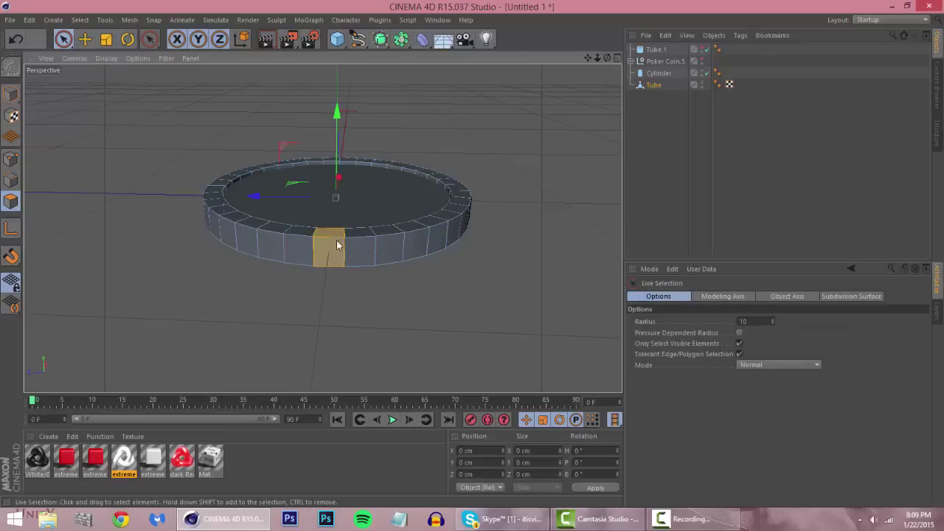
{"action": "left_click", "coordinate": [391, 237], "text": "shift"}
{"action": "left_click", "coordinate": [439, 230], "text": "shift"}
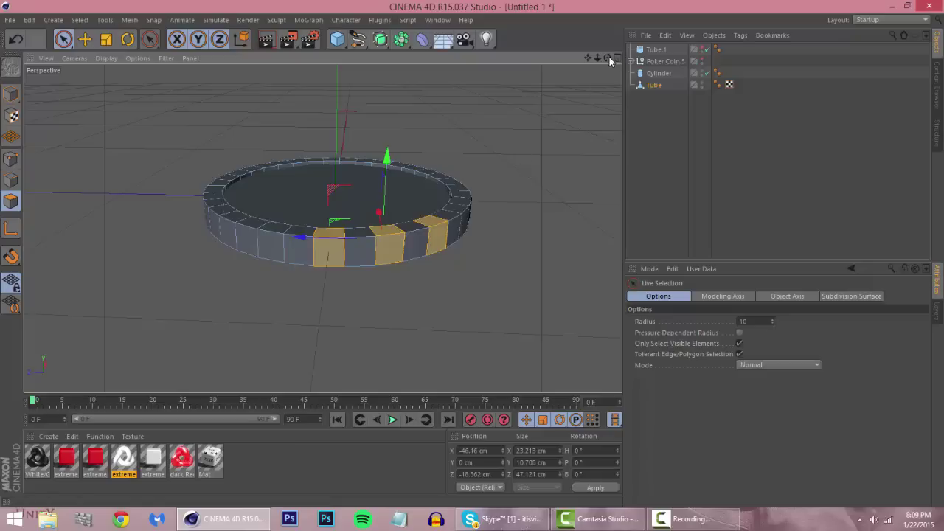
Add every second segment along the next stretch of the tube's rim to the polygon selection.
{"action": "left_click_drag", "start_coordinate": [607, 58], "coordinate": [516, 63]}
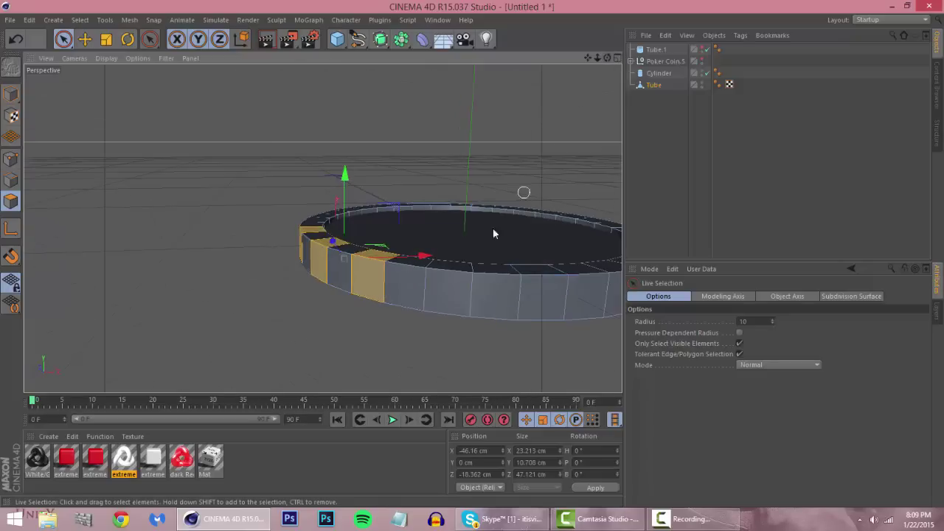
{"action": "left_click", "coordinate": [465, 275], "text": "shift"}
{"action": "left_click", "coordinate": [550, 275], "text": "shift"}
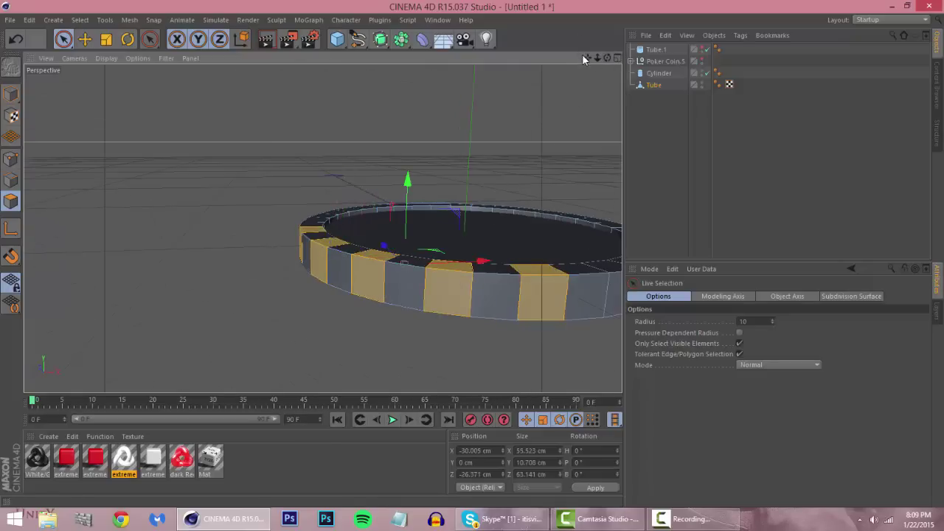
{"action": "left_click_drag", "start_coordinate": [588, 57], "coordinate": [362, 9]}
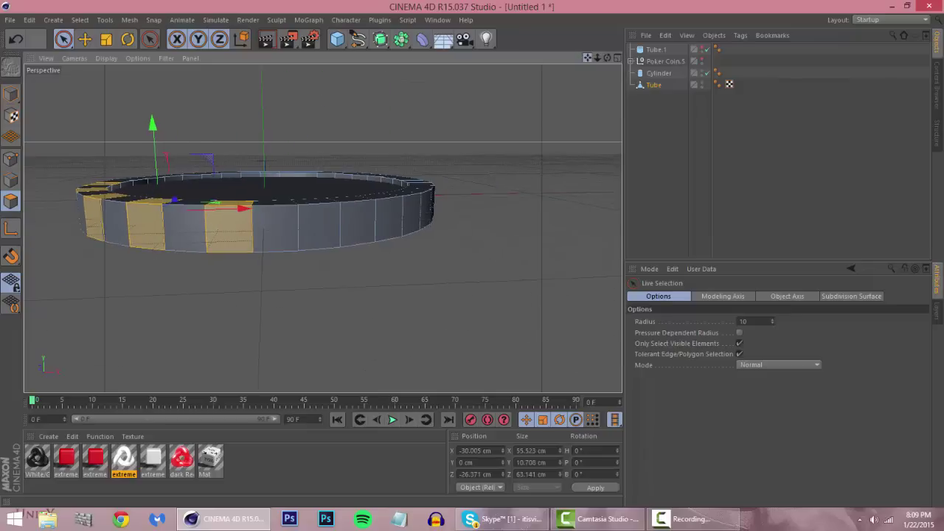
{"action": "left_click", "coordinate": [311, 212], "text": "shift"}
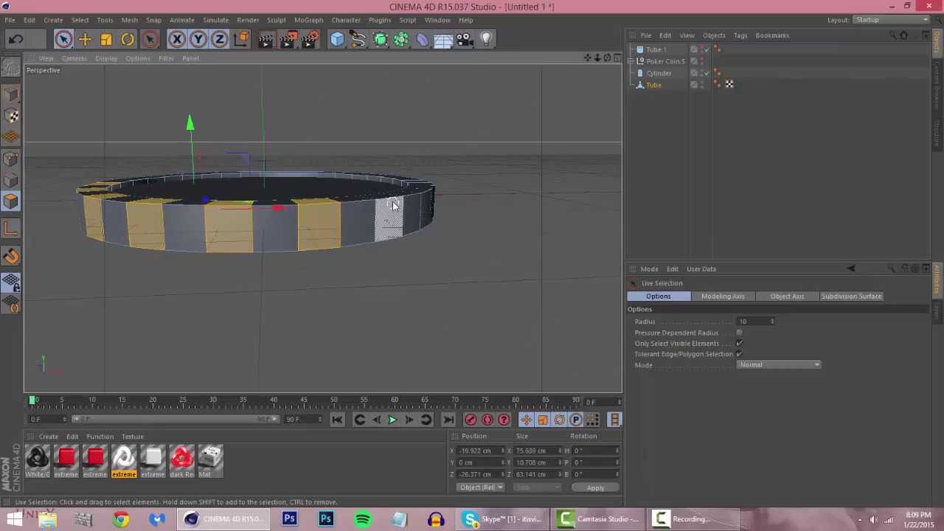
{"action": "left_click", "coordinate": [391, 205], "text": "shift"}
{"action": "mouse_move", "coordinate": [608, 58]}
{"action": "left_mouse_down"}
{"action": "mouse_move", "coordinate": [484, 85]}
{"action": "mouse_move", "coordinate": [479, 107]}
{"action": "left_mouse_up"}
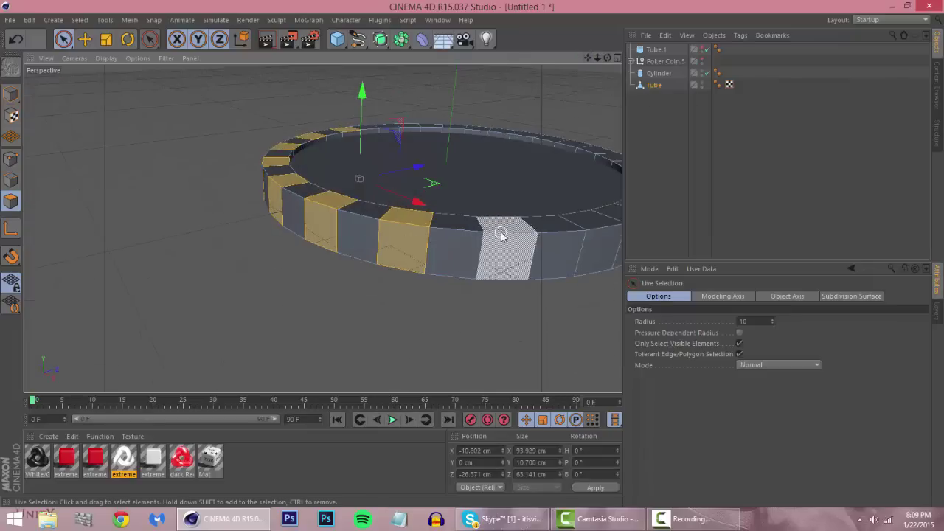
{"action": "left_click", "coordinate": [502, 235], "text": "shift"}
{"action": "left_click", "coordinate": [593, 240], "text": "shift"}
Continue the alternating segment selection around the rim and remove the extra adjacent segment from it.
{"action": "left_click_drag", "start_coordinate": [587, 58], "coordinate": [383, 47]}
{"action": "left_click", "coordinate": [415, 206], "text": "shift"}
{"action": "left_click", "coordinate": [459, 183], "text": "shift"}
{"action": "left_click_drag", "start_coordinate": [607, 57], "coordinate": [547, 33]}
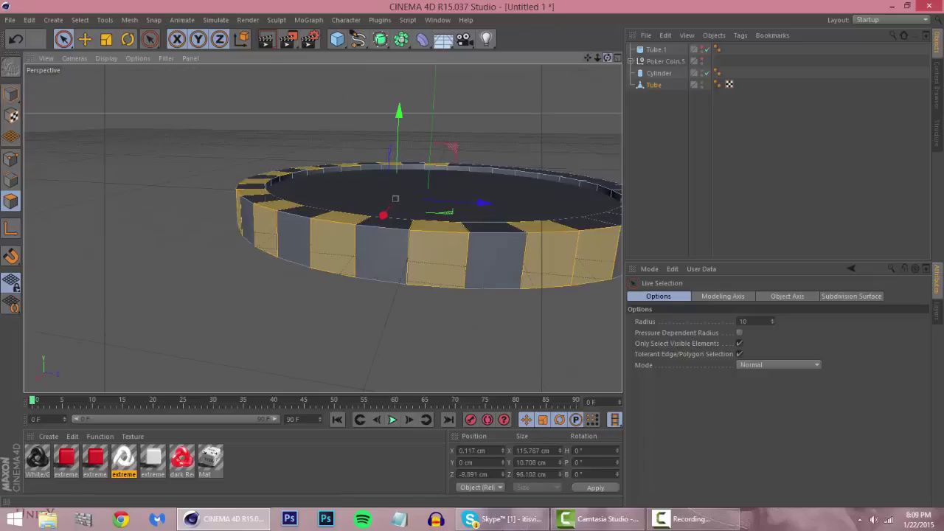
{"action": "left_click", "coordinate": [599, 259], "text": "ctrl"}
{"action": "left_click_drag", "start_coordinate": [588, 58], "coordinate": [402, 76]}
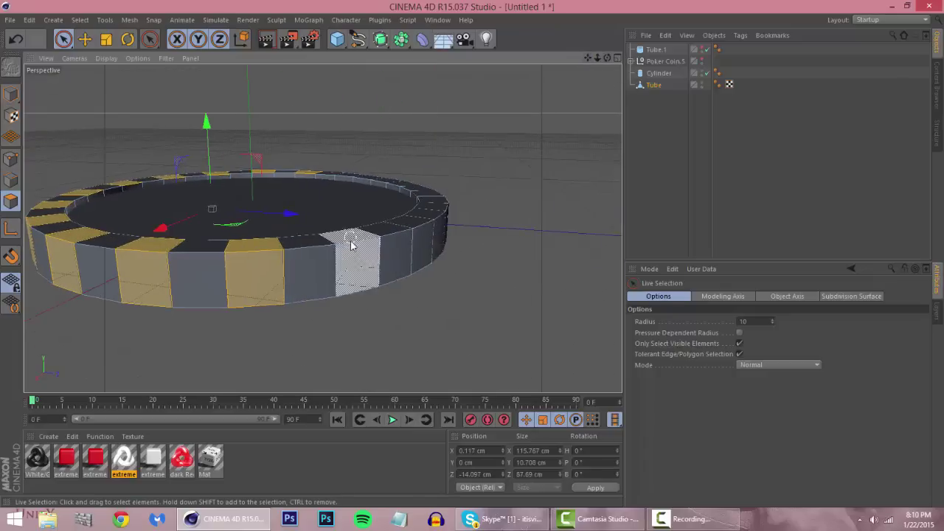
{"action": "left_click", "coordinate": [351, 244], "text": "shift"}
{"action": "left_click", "coordinate": [426, 222], "text": "shift"}
Try to complete the alternating selection around the remaining rim, and check the pattern where the ends meet.
{"action": "left_click_drag", "start_coordinate": [608, 57], "coordinate": [479, 62]}
{"action": "left_click", "coordinate": [415, 284], "text": "shift"}
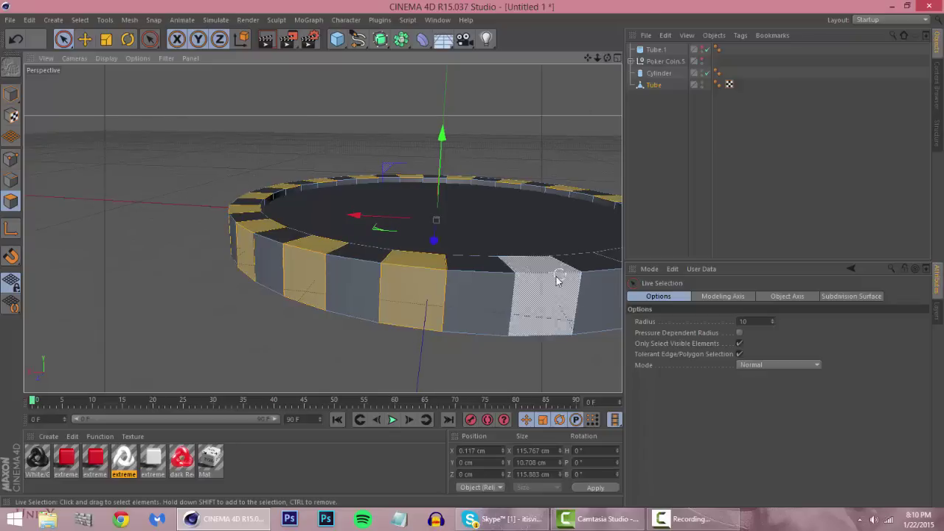
{"action": "middle_click_drag", "start_coordinate": [557, 281], "coordinate": [322, 194], "text": "alt"}
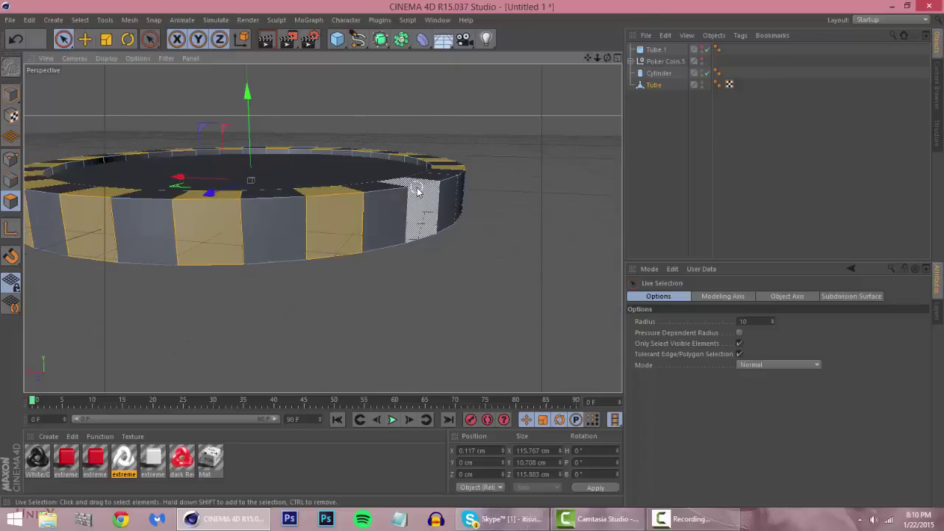
{"action": "left_click_drag", "start_coordinate": [608, 57], "coordinate": [516, 66]}
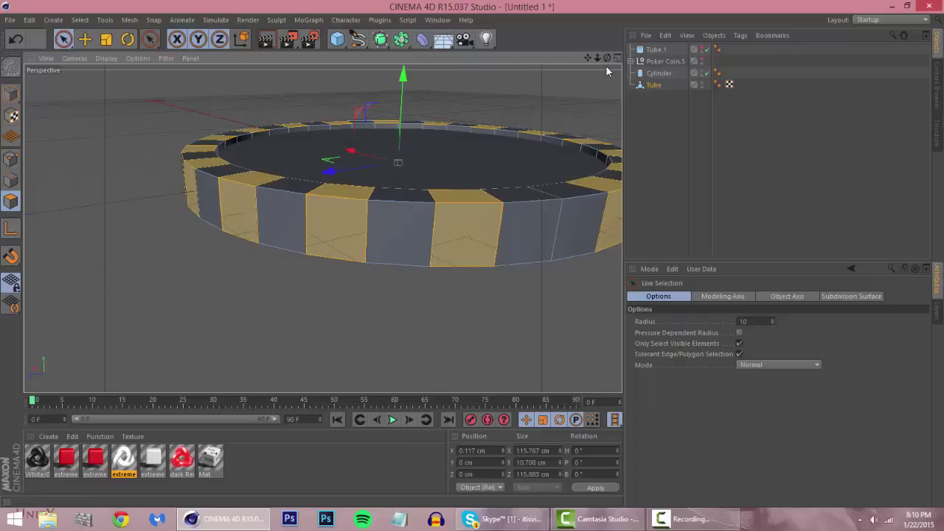
{"action": "left_click_drag", "start_coordinate": [607, 58], "coordinate": [653, 73]}
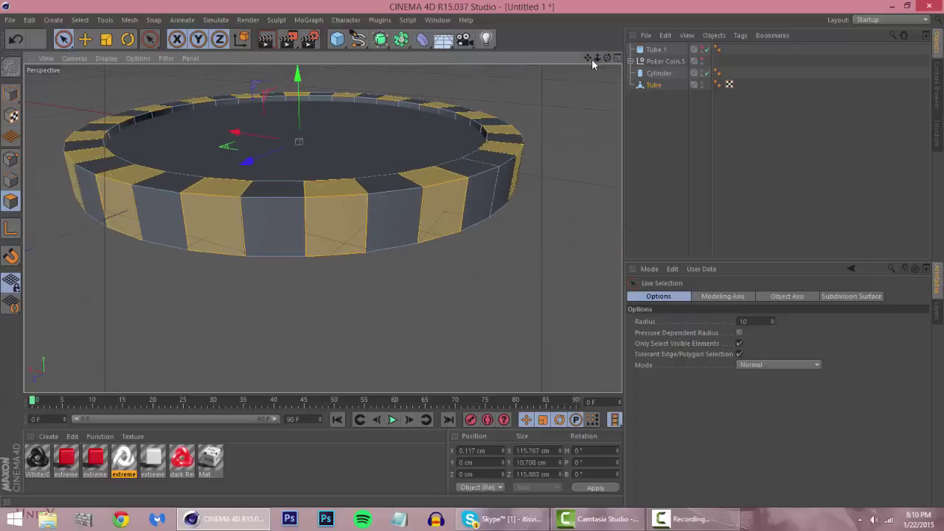
{"action": "left_click_drag", "start_coordinate": [592, 59], "coordinate": [627, 83]}
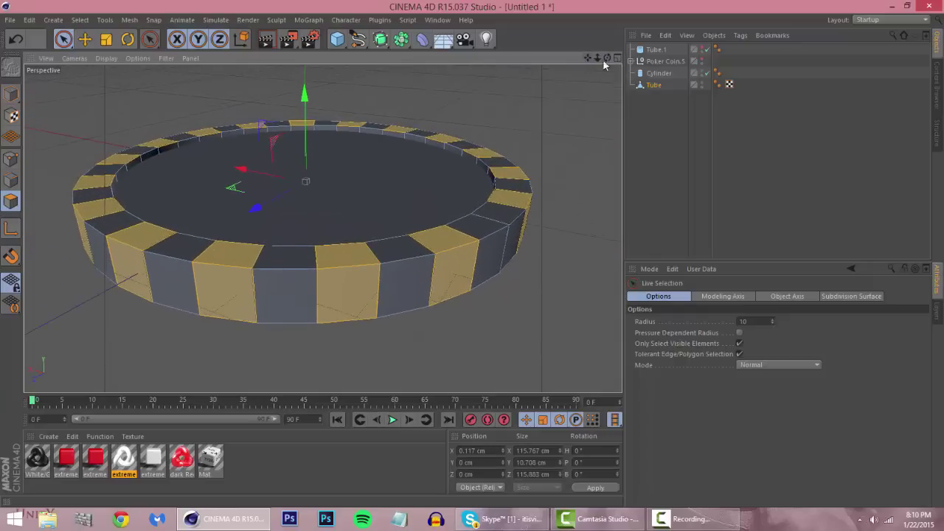
Delete the editable polygon tube from the scene.
{"action": "left_click", "coordinate": [660, 86]}
{"action": "key", "text": "Delete"}
Change the cylinder's rotation segments and set the hidden backup tube's rotation segments to 36.
{"action": "left_click", "coordinate": [654, 73]}
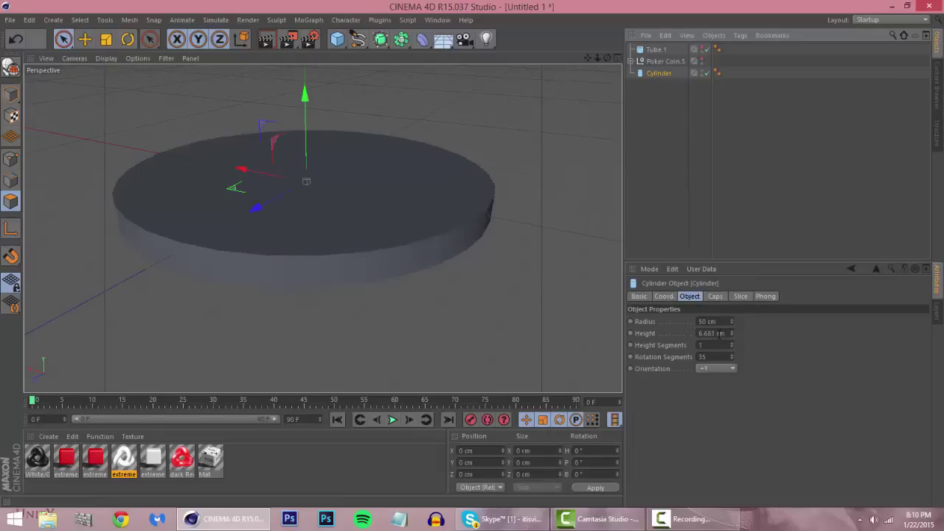
{"action": "double_click", "coordinate": [719, 357]}
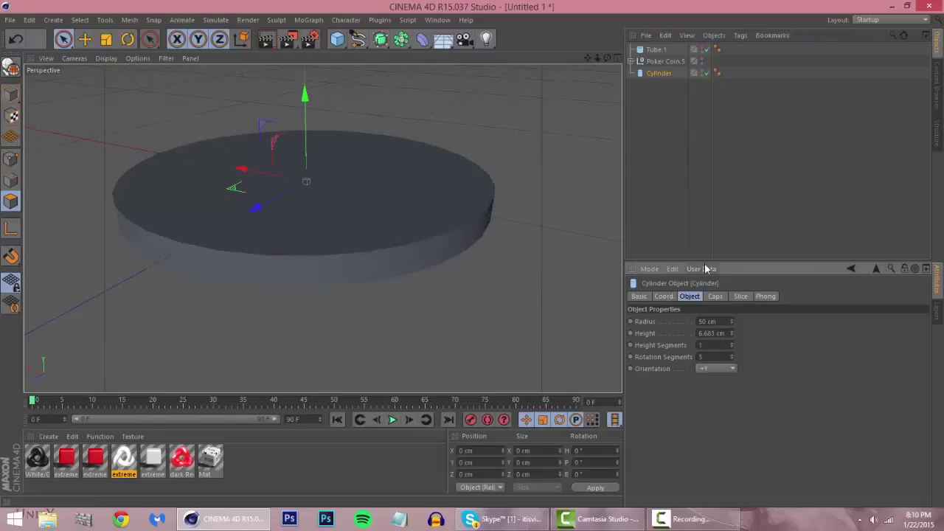
{"action": "left_click", "coordinate": [655, 50]}
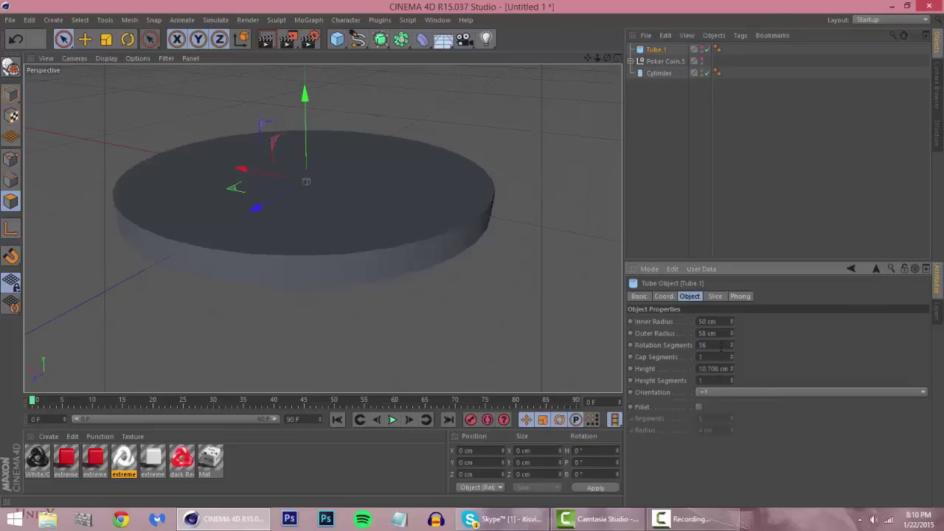
{"action": "left_click", "coordinate": [738, 144]}
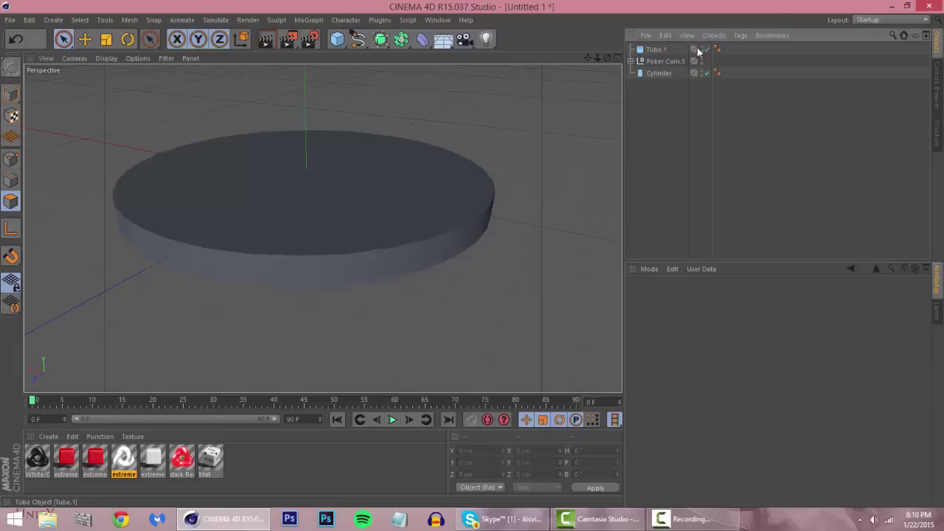
Unhide the backup tube, place it below the cylinder in the object hierarchy, and make it editable.
{"action": "left_click", "coordinate": [699, 49]}
{"action": "left_click_drag", "start_coordinate": [656, 50], "coordinate": [660, 76]}
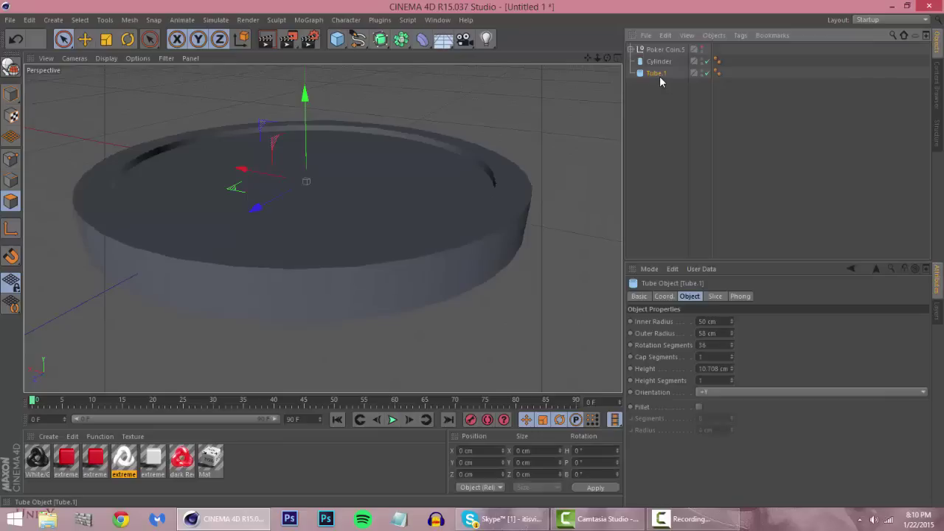
{"action": "key", "text": "c"}
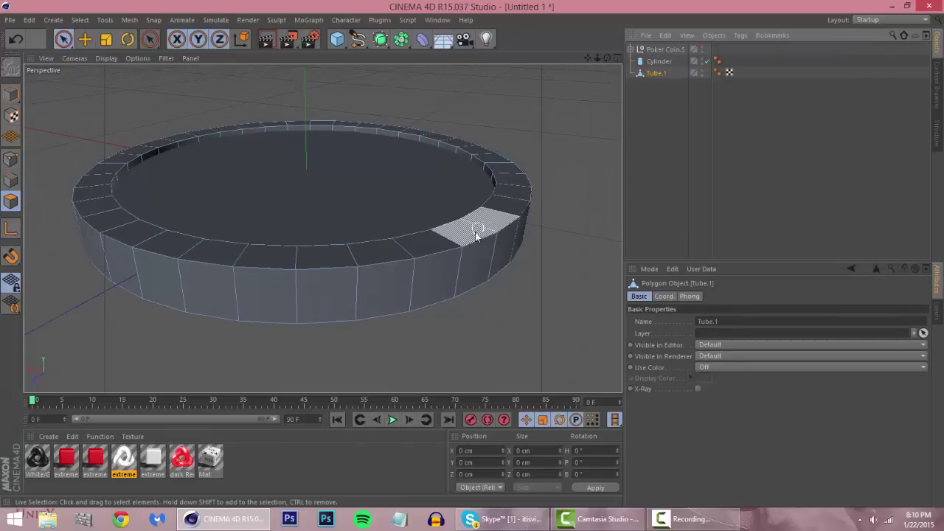
Select every other segment on the outer wall and upper face along the front of the tube rim.
{"action": "left_click", "coordinate": [450, 255]}
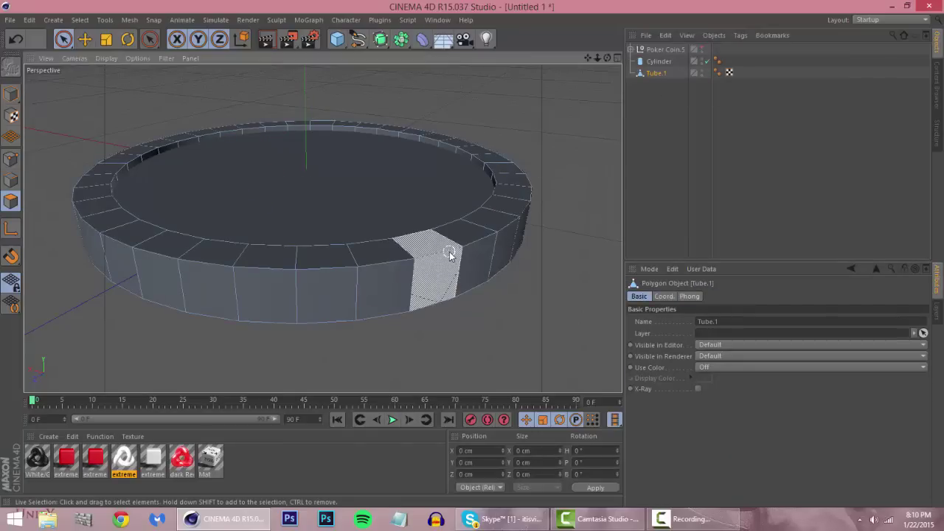
{"action": "left_click", "coordinate": [508, 226], "text": "shift"}
{"action": "left_click", "coordinate": [529, 194], "text": "shift"}
{"action": "left_click", "coordinate": [328, 267], "text": "shift"}
{"action": "left_click_drag", "start_coordinate": [473, 193], "coordinate": [410, 171], "text": "alt"}
{"action": "middle_click_drag", "start_coordinate": [473, 193], "coordinate": [193, 192], "text": "alt"}
{"action": "left_click", "coordinate": [404, 228], "text": "shift"}
{"action": "left_click", "coordinate": [447, 207], "text": "shift"}
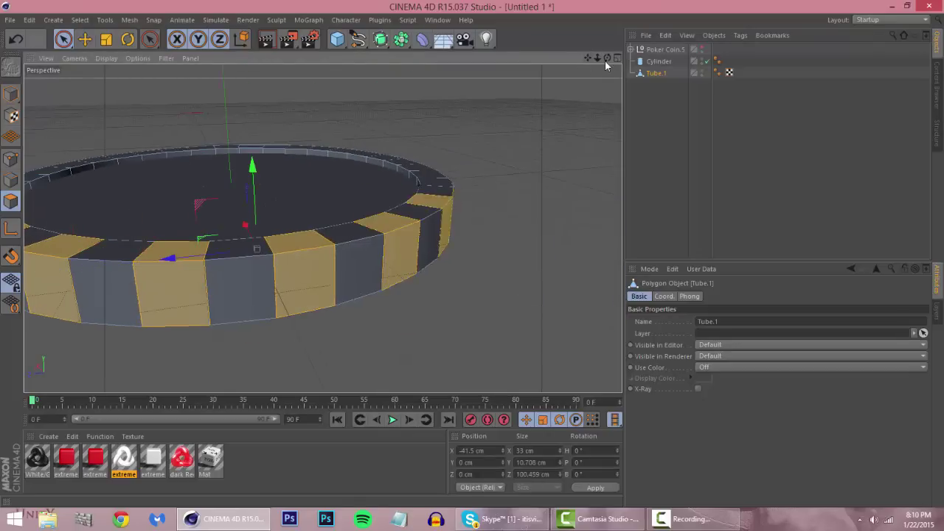
Extend the alternating outer and upper segment selection along the next stretch of the rim, undoing the wrong pick.
{"action": "left_click_drag", "start_coordinate": [607, 59], "coordinate": [443, 45]}
{"action": "left_click", "coordinate": [551, 264], "text": "shift"}
{"action": "key", "text": "ctrl+z"}
{"action": "left_click", "coordinate": [585, 258], "text": "shift"}
{"action": "left_click_drag", "start_coordinate": [596, 56], "coordinate": [498, 179]}
{"action": "mouse_move", "coordinate": [607, 59]}
{"action": "left_mouse_down"}
{"action": "mouse_move", "coordinate": [657, 68]}
{"action": "mouse_move", "coordinate": [546, 60]}
{"action": "left_mouse_up"}
{"action": "left_click_drag", "start_coordinate": [588, 58], "coordinate": [520, 36]}
{"action": "left_click", "coordinate": [414, 195], "text": "shift"}
{"action": "left_click", "coordinate": [511, 198], "text": "shift"}
{"action": "left_click", "coordinate": [583, 190], "text": "shift"}
Complete the alternating outer and upper segment selection around the remaining part of the rim.
{"action": "left_click_drag", "start_coordinate": [607, 58], "coordinate": [295, 95]}
{"action": "left_click", "coordinate": [394, 184], "text": "shift"}
{"action": "left_click", "coordinate": [480, 185], "text": "shift"}
{"action": "left_click", "coordinate": [555, 182], "text": "shift"}
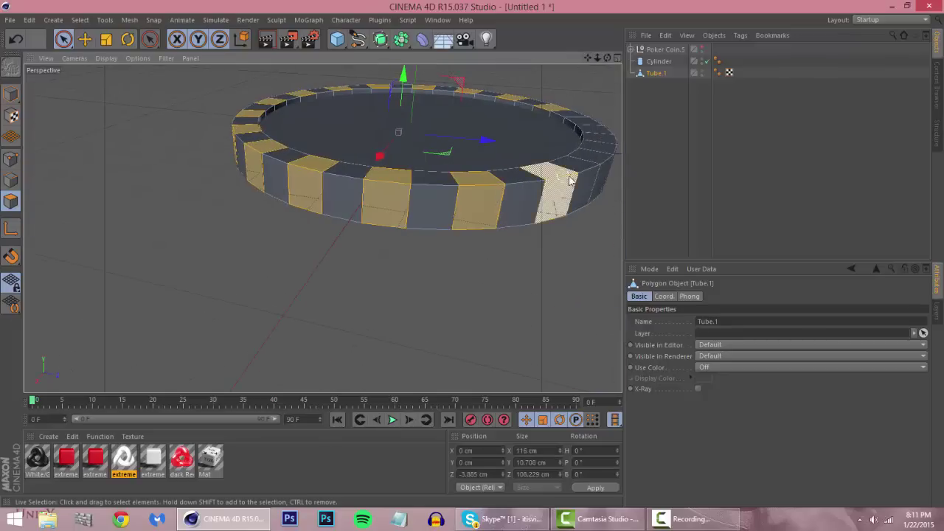
{"action": "mouse_move", "coordinate": [588, 58]}
{"action": "left_mouse_down"}
{"action": "mouse_move", "coordinate": [638, 65]}
{"action": "mouse_move", "coordinate": [576, 60]}
{"action": "left_mouse_up"}
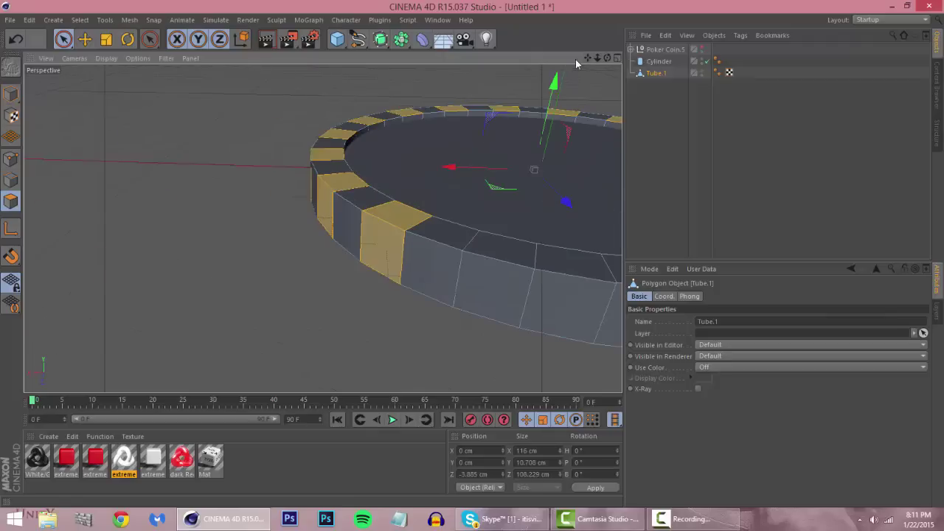
{"action": "scroll", "coordinate": [323, 228], "scroll_direction": "down", "scroll_amount": 5}
{"action": "left_click", "coordinate": [524, 258], "text": "shift"}
{"action": "left_click", "coordinate": [468, 254], "text": "shift"}
{"action": "left_click", "coordinate": [406, 255], "text": "shift"}
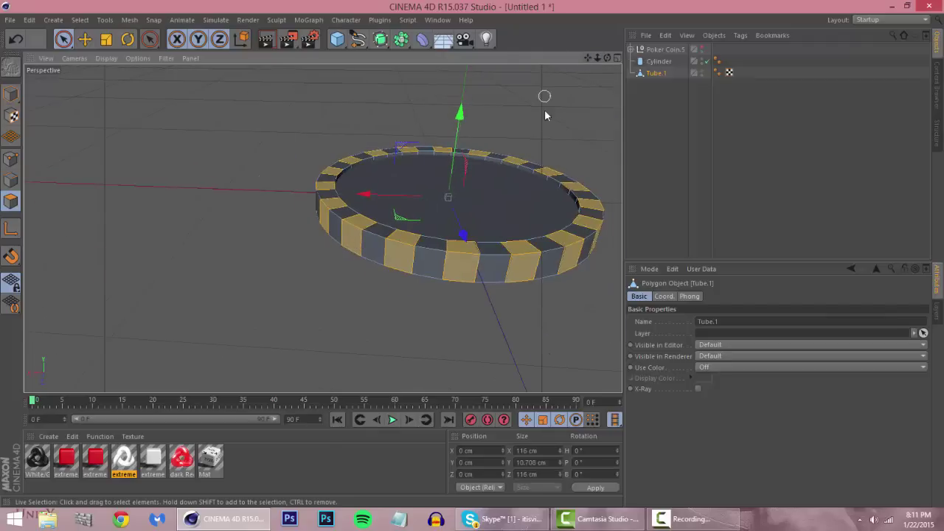
Add the matching alternating faces on the rim's inner wall and underside to the polygon selection.
{"action": "scroll", "coordinate": [323, 226], "scroll_direction": "up", "scroll_amount": 5}
{"action": "left_click", "coordinate": [448, 126], "text": "shift"}
{"action": "left_click", "coordinate": [409, 132], "text": "shift"}
{"action": "left_click", "coordinate": [375, 142], "text": "shift"}
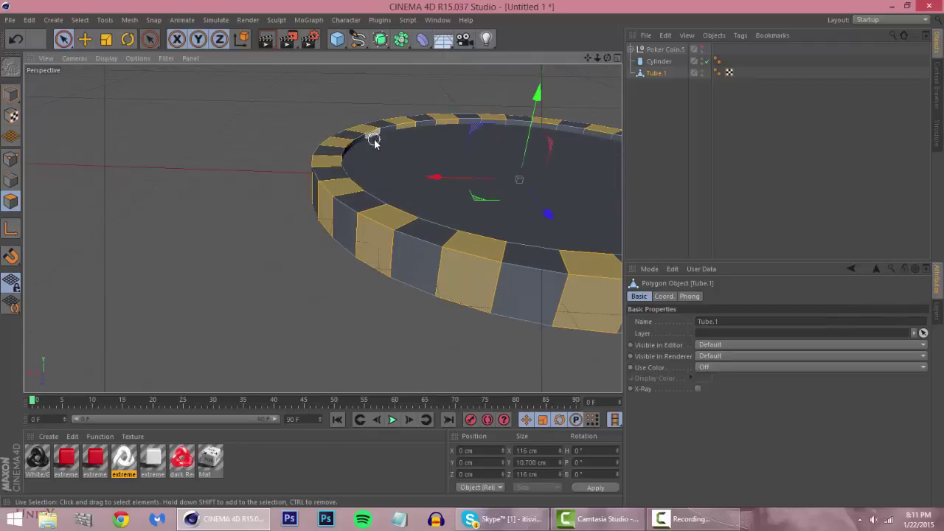
{"action": "mouse_move", "coordinate": [606, 59]}
{"action": "left_mouse_down"}
{"action": "mouse_move", "coordinate": [593, 65]}
{"action": "mouse_move", "coordinate": [640, 61]}
{"action": "left_mouse_up"}
{"action": "left_click", "coordinate": [367, 155], "text": "shift"}
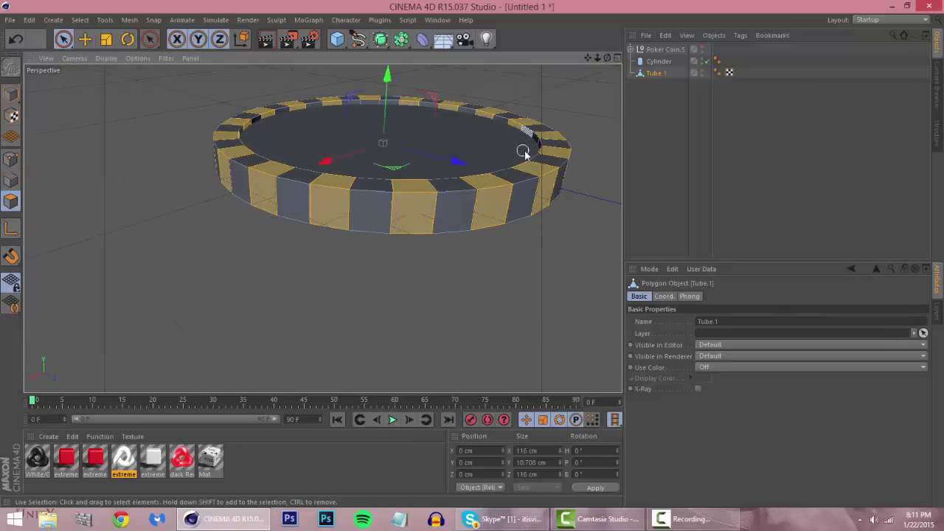
{"action": "mouse_move", "coordinate": [607, 58]}
{"action": "left_mouse_down"}
{"action": "mouse_move", "coordinate": [595, 59]}
{"action": "mouse_move", "coordinate": [605, 60]}
{"action": "left_mouse_up"}
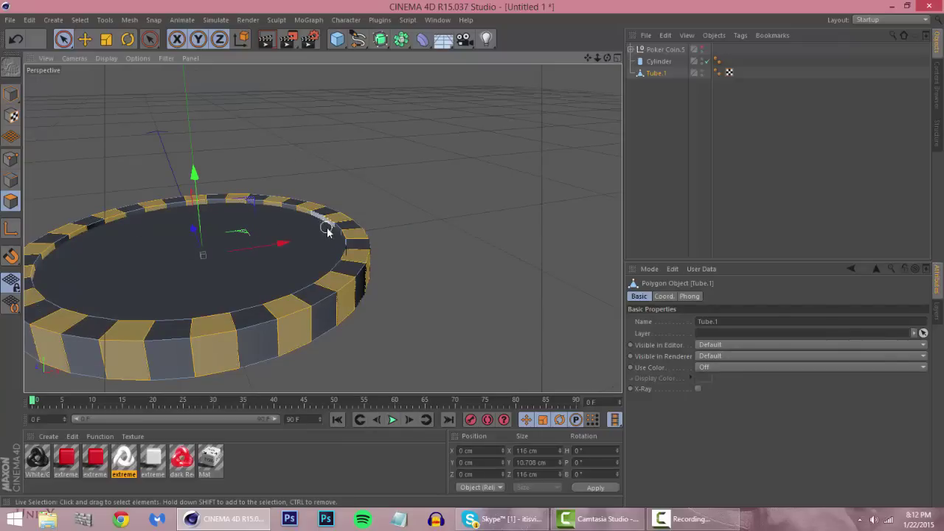
{"action": "mouse_move", "coordinate": [607, 58]}
{"action": "left_mouse_down"}
{"action": "mouse_move", "coordinate": [617, 59]}
{"action": "mouse_move", "coordinate": [608, 46]}
{"action": "left_mouse_up"}
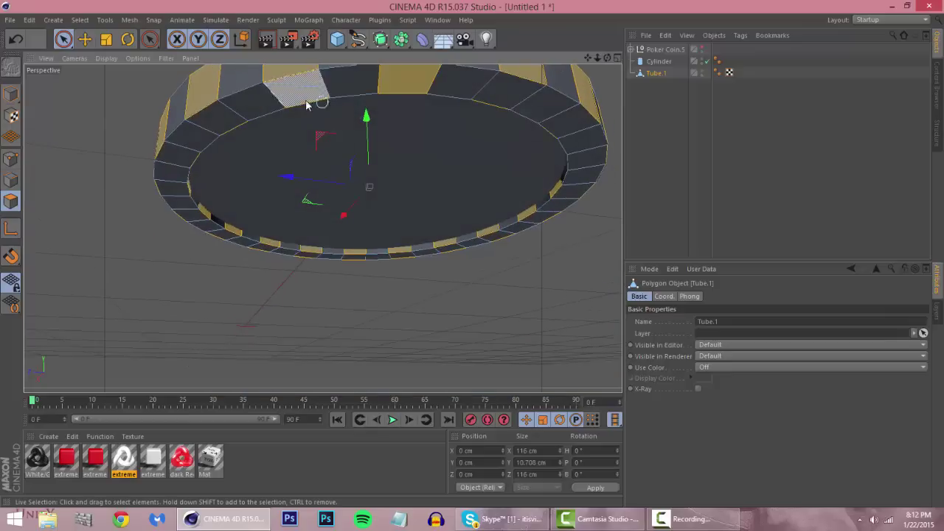
{"action": "mouse_move", "coordinate": [307, 105]}
{"action": "left_mouse_down", "text": "shift"}
{"action": "mouse_move", "coordinate": [190, 162]}
{"action": "mouse_move", "coordinate": [191, 210]}
{"action": "mouse_move", "coordinate": [221, 228]}
{"action": "mouse_move", "coordinate": [236, 224]}
{"action": "mouse_move", "coordinate": [264, 253]}
{"action": "mouse_move", "coordinate": [219, 239]}
{"action": "mouse_move", "coordinate": [310, 261]}
{"action": "mouse_move", "coordinate": [459, 257]}
{"action": "mouse_move", "coordinate": [504, 244]}
{"action": "mouse_move", "coordinate": [575, 194]}
{"action": "mouse_move", "coordinate": [612, 133]}
{"action": "mouse_move", "coordinate": [612, 157]}
{"action": "mouse_move", "coordinate": [592, 90]}
{"action": "mouse_move", "coordinate": [584, 122]}
{"action": "mouse_move", "coordinate": [592, 115]}
{"action": "mouse_move", "coordinate": [520, 85]}
{"action": "left_mouse_up", "text": "shift"}
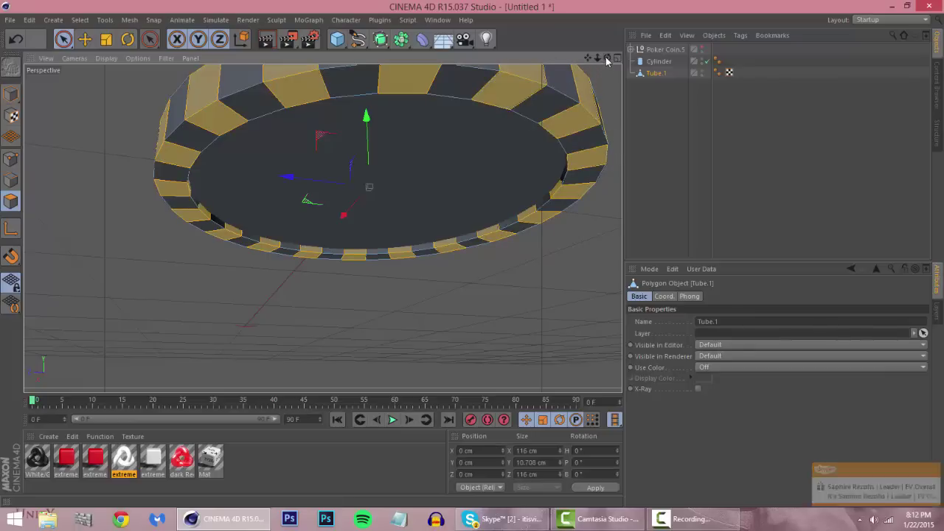
Apply the red material named extreme white to the selected rim polygons and set its projection to Cubic.
{"action": "left_click_drag", "start_coordinate": [607, 59], "coordinate": [730, 129]}
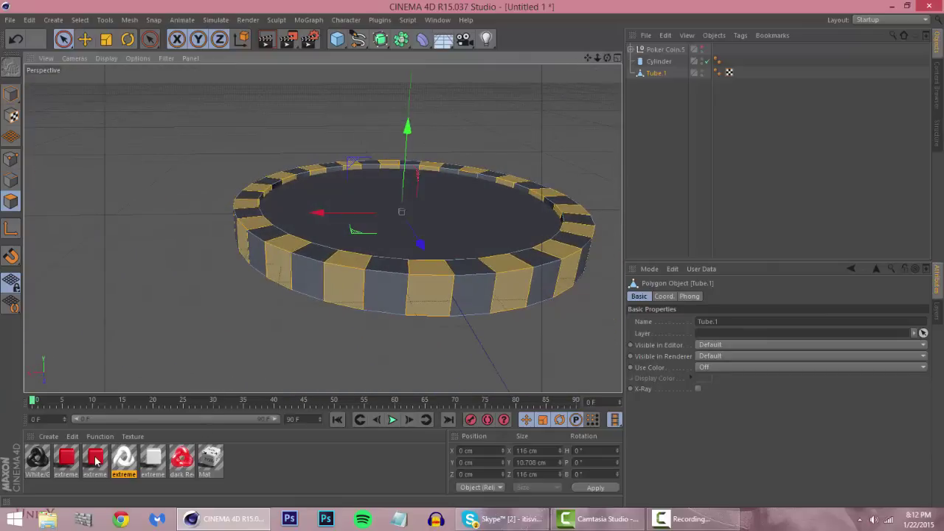
{"action": "left_click_drag", "start_coordinate": [96, 461], "coordinate": [96, 459]}
{"action": "left_click_drag", "start_coordinate": [435, 297], "coordinate": [435, 292]}
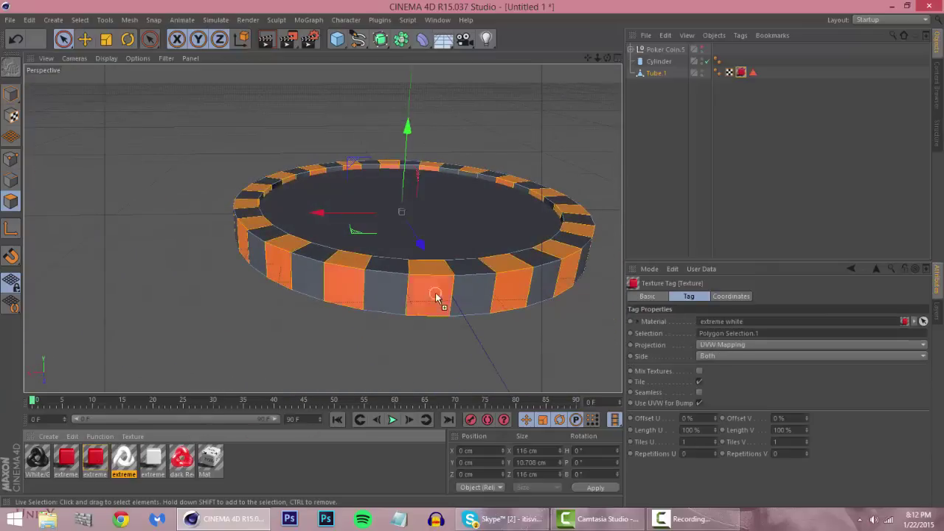
{"action": "left_click", "coordinate": [740, 346]}
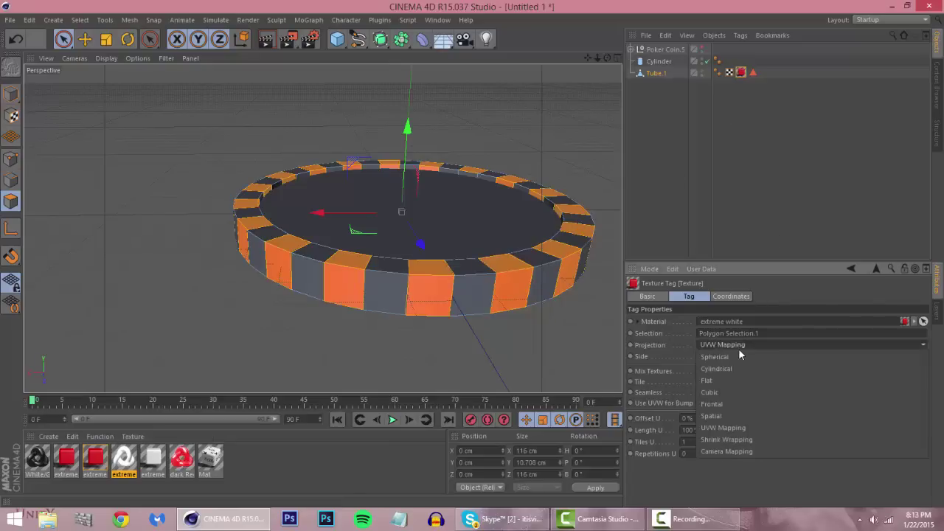
{"action": "left_click", "coordinate": [727, 387]}
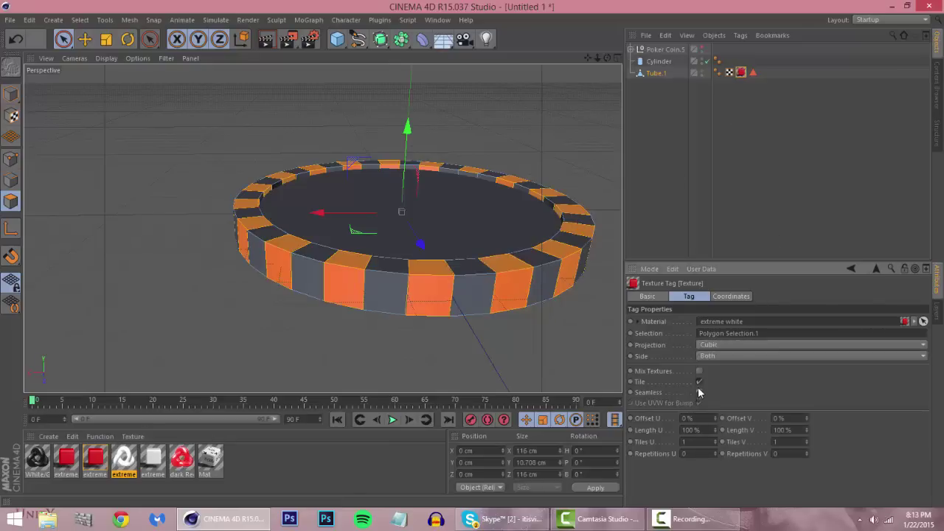
{"action": "left_click", "coordinate": [753, 161]}
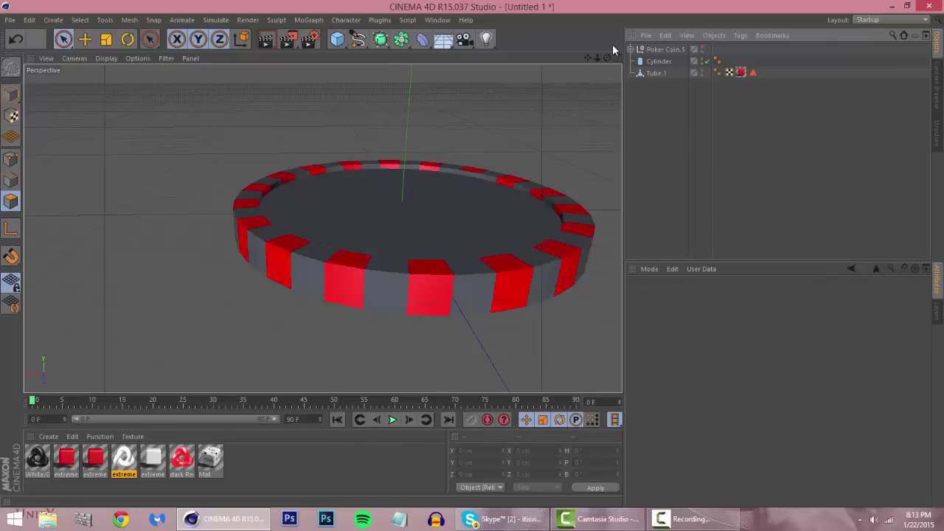
Apply the dark Red material to the cylinder that forms the coin's centre.
{"action": "left_click_drag", "start_coordinate": [607, 58], "coordinate": [658, 109]}
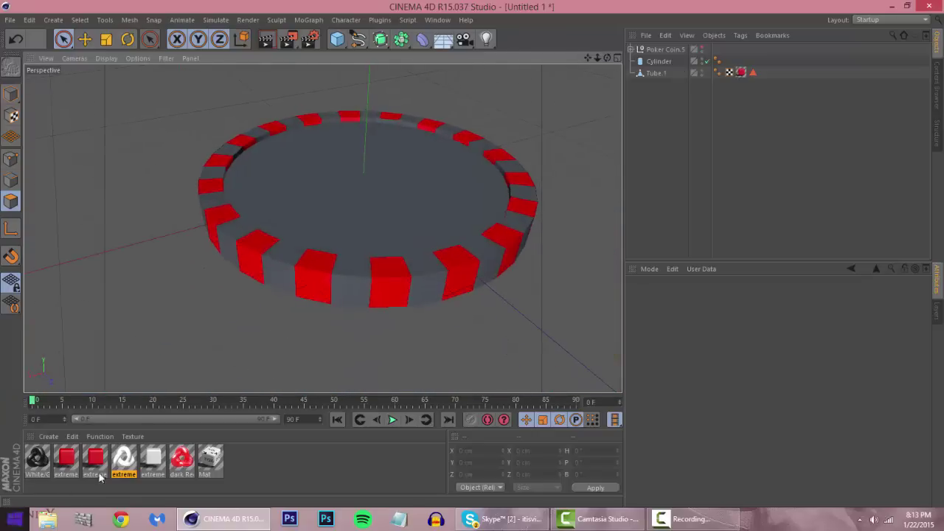
{"action": "left_click_drag", "start_coordinate": [190, 473], "coordinate": [493, 319]}
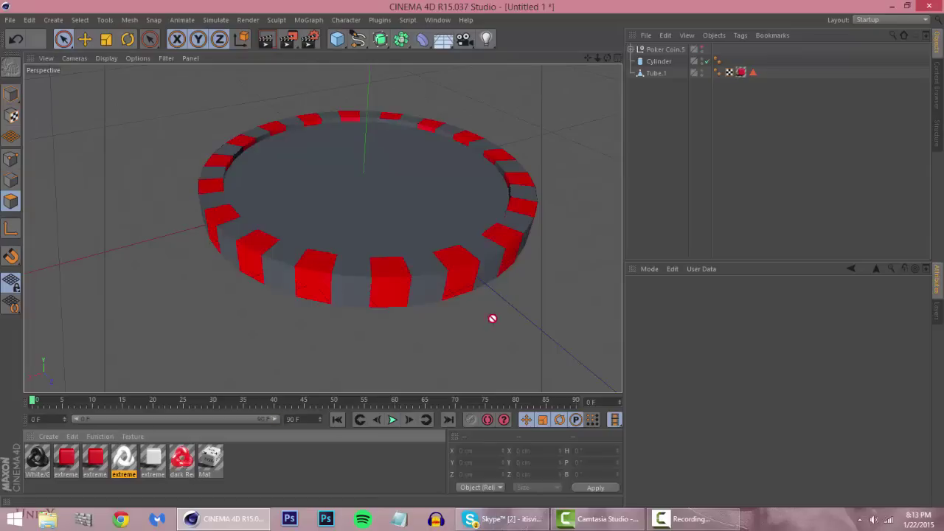
{"action": "left_click_drag", "start_coordinate": [693, 62], "coordinate": [695, 63]}
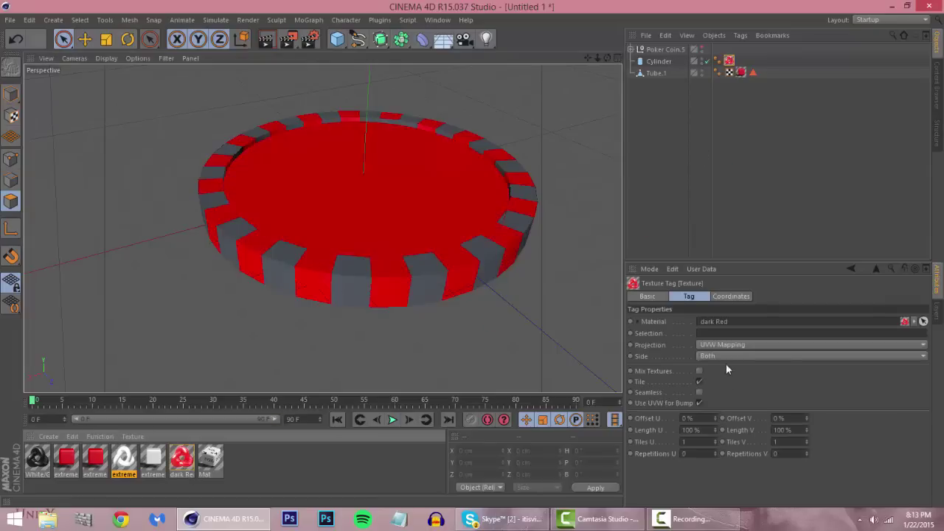
Apply the white-coloured extreme white material to the whole tube and order its texture tag before the red one.
{"action": "left_click_drag", "start_coordinate": [703, 119], "coordinate": [659, 74]}
{"action": "left_click_drag", "start_coordinate": [764, 74], "coordinate": [732, 73]}
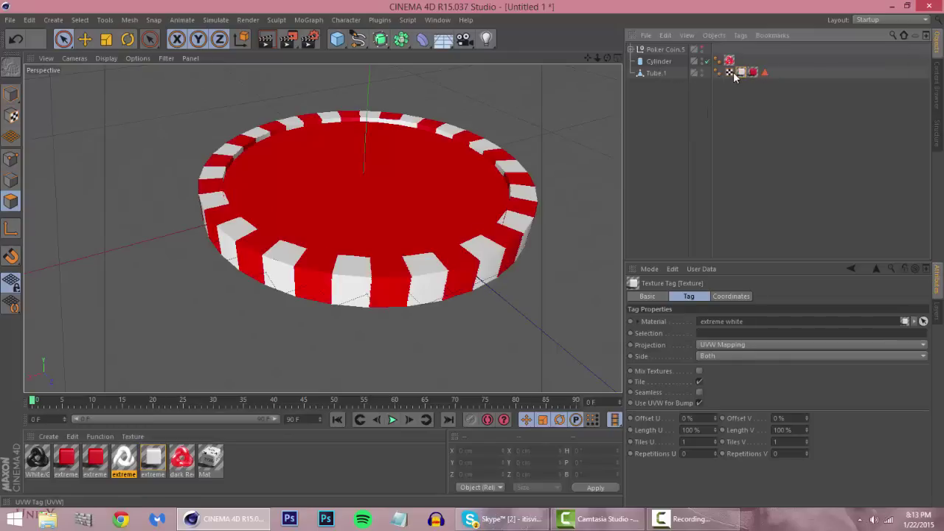
{"action": "mouse_move", "coordinate": [608, 58]}
{"action": "left_mouse_down"}
{"action": "mouse_move", "coordinate": [554, 55]}
{"action": "mouse_move", "coordinate": [607, 70]}
{"action": "mouse_move", "coordinate": [609, 30]}
{"action": "mouse_move", "coordinate": [607, 70]}
{"action": "left_mouse_up"}
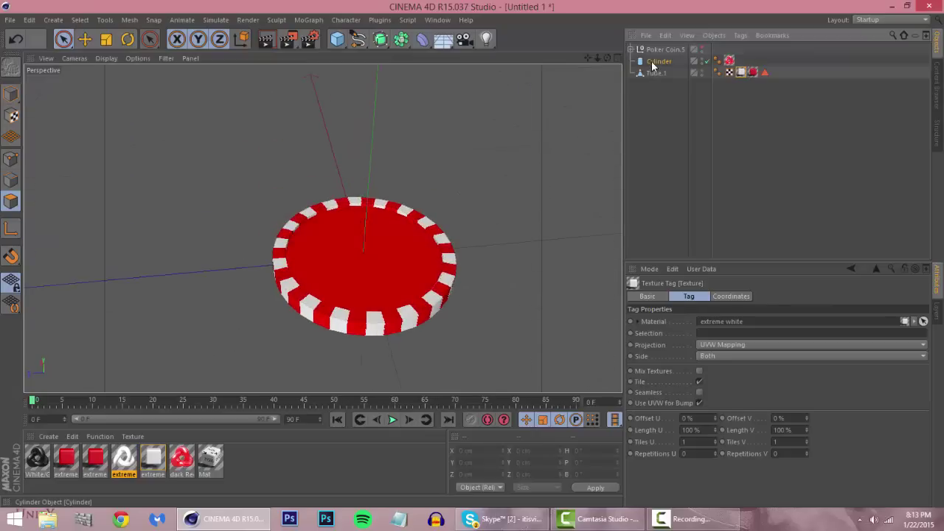
{"action": "left_click", "coordinate": [652, 64]}
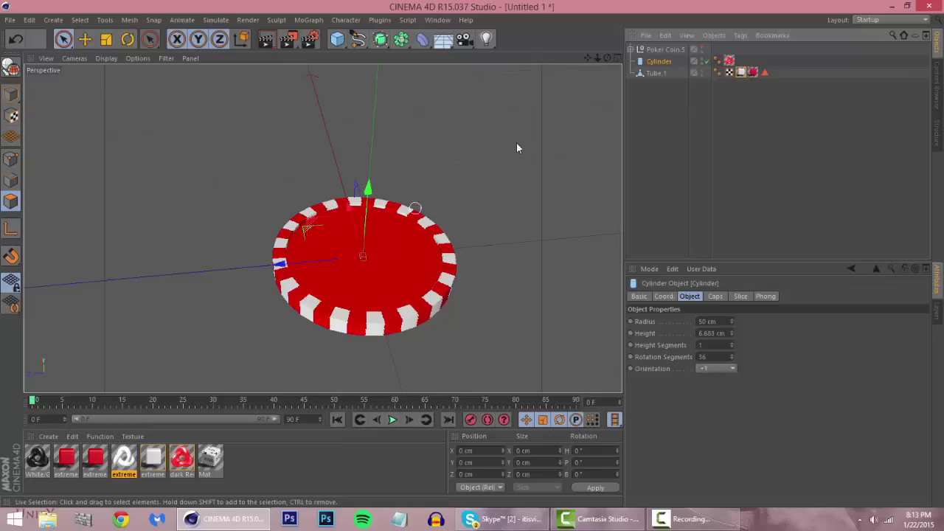
{"action": "left_click_drag", "start_coordinate": [602, 62], "coordinate": [605, 96]}
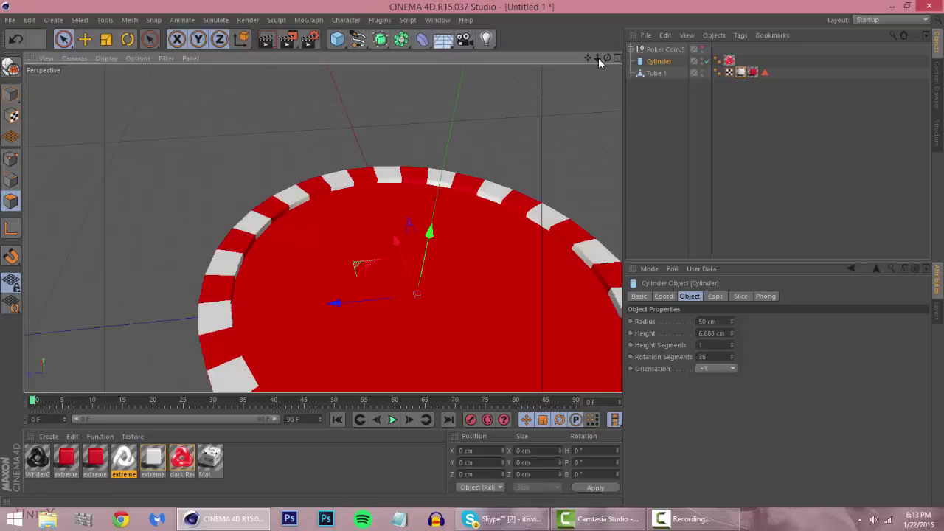
{"action": "left_click_drag", "start_coordinate": [599, 57], "coordinate": [451, 18]}
Look at the Dice! object in the PokerSetup.c4d document and return to the untitled coin document.
{"action": "left_click", "coordinate": [436, 19]}
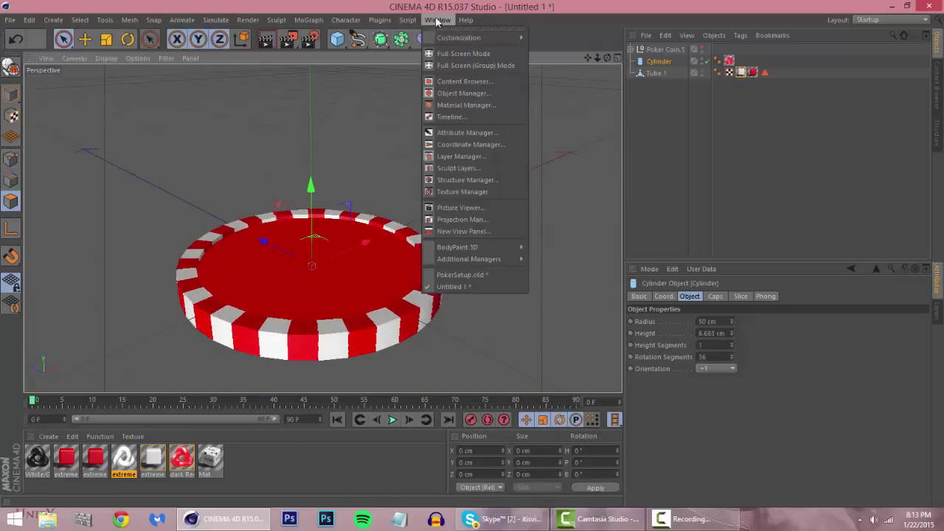
{"action": "left_click", "coordinate": [463, 273]}
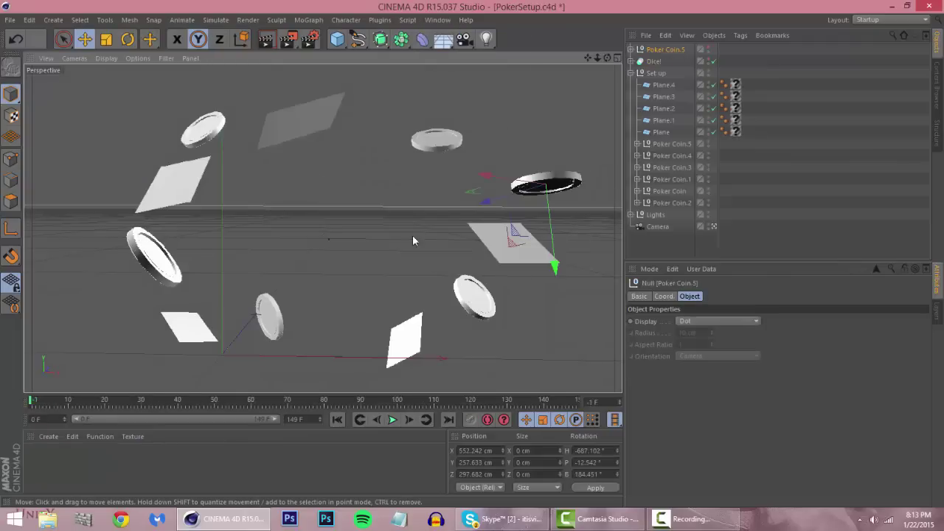
{"action": "left_click", "coordinate": [640, 64]}
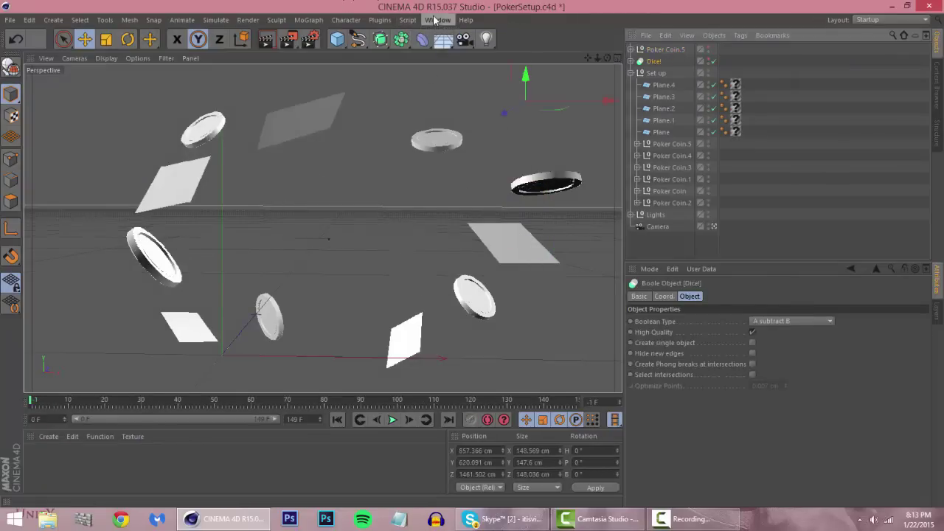
{"action": "left_click", "coordinate": [437, 19]}
{"action": "left_click", "coordinate": [497, 286]}
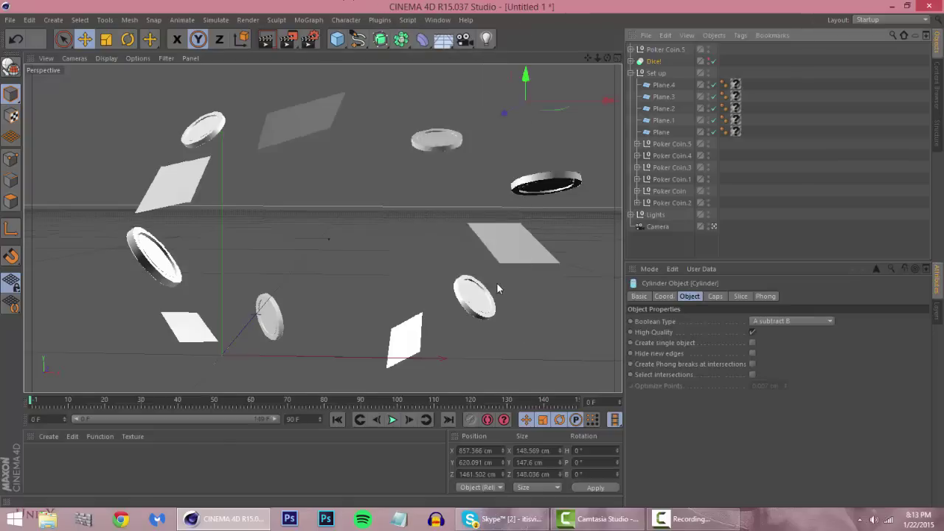
{"action": "left_click_drag", "start_coordinate": [597, 58], "coordinate": [591, 76]}
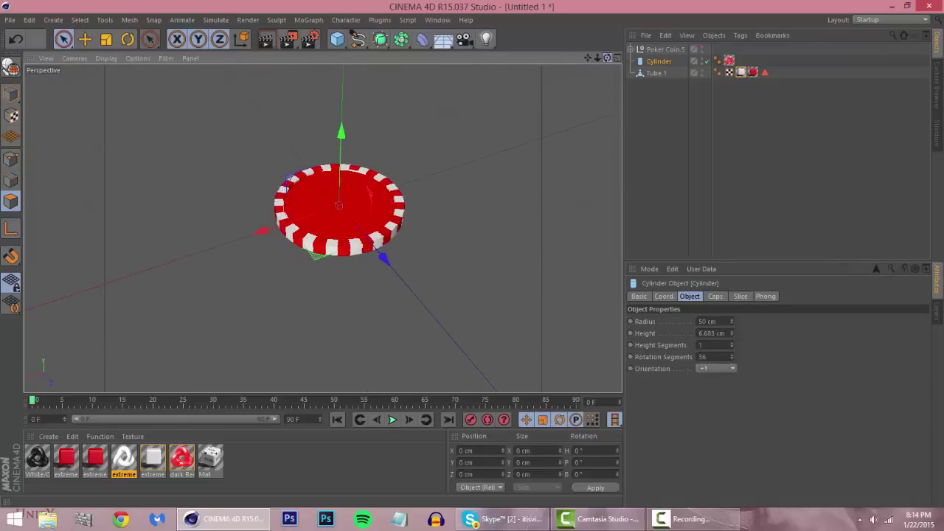
{"action": "left_click", "coordinate": [698, 145]}
{"action": "left_click_drag", "start_coordinate": [265, 480], "coordinate": [2, 421]}
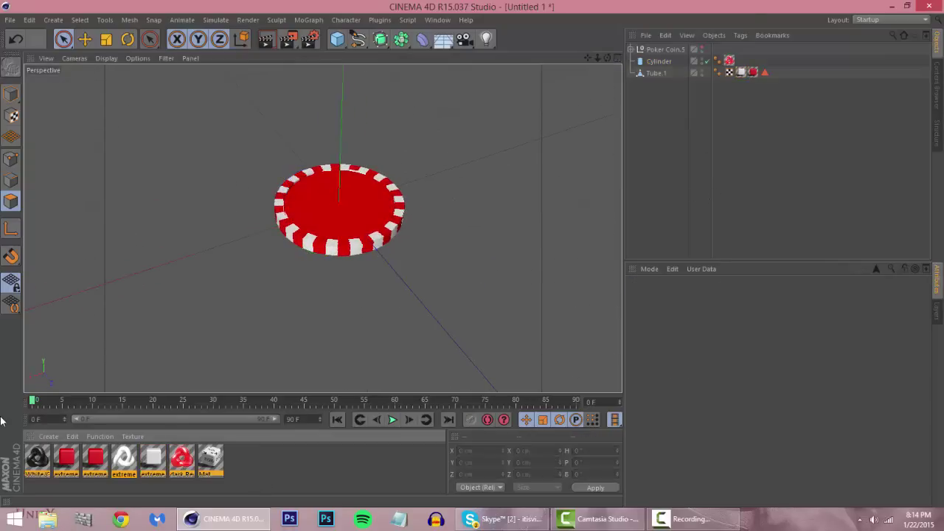
{"action": "left_click", "coordinate": [263, 463]}
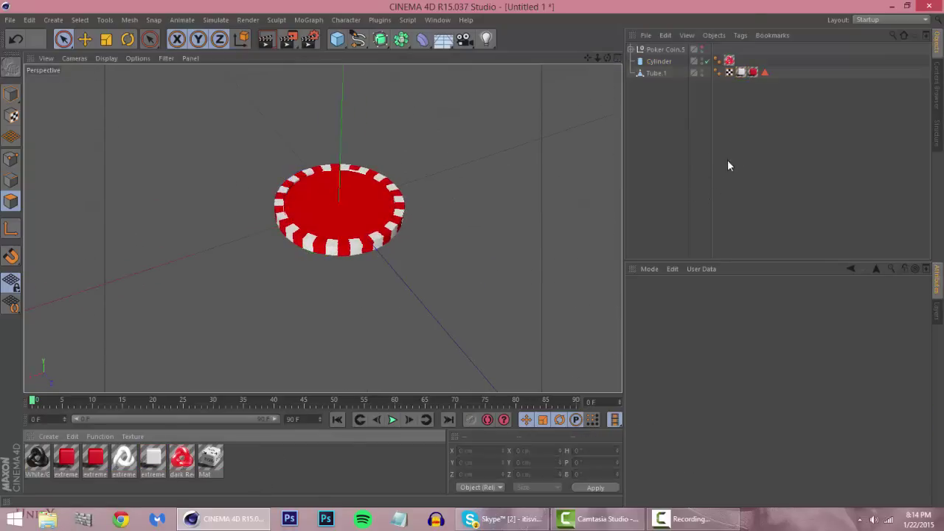
{"action": "left_click_drag", "start_coordinate": [606, 57], "coordinate": [590, 115]}
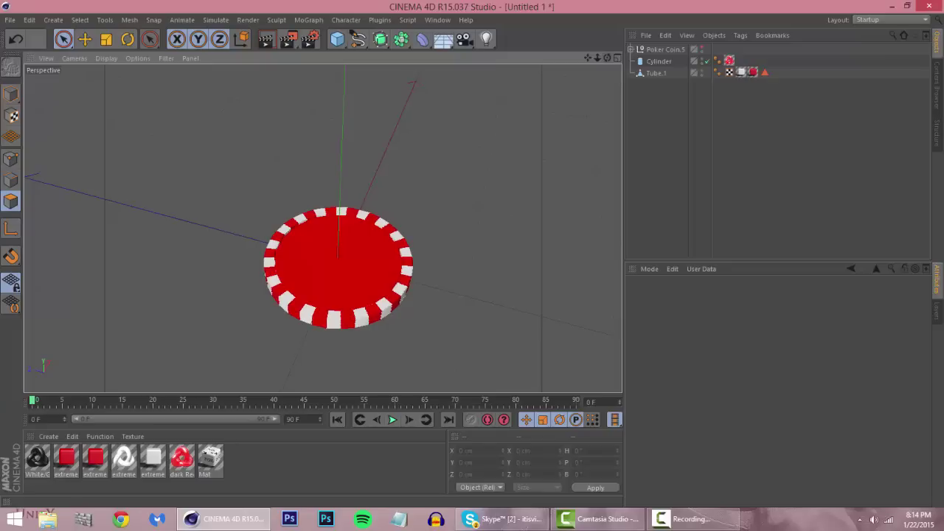